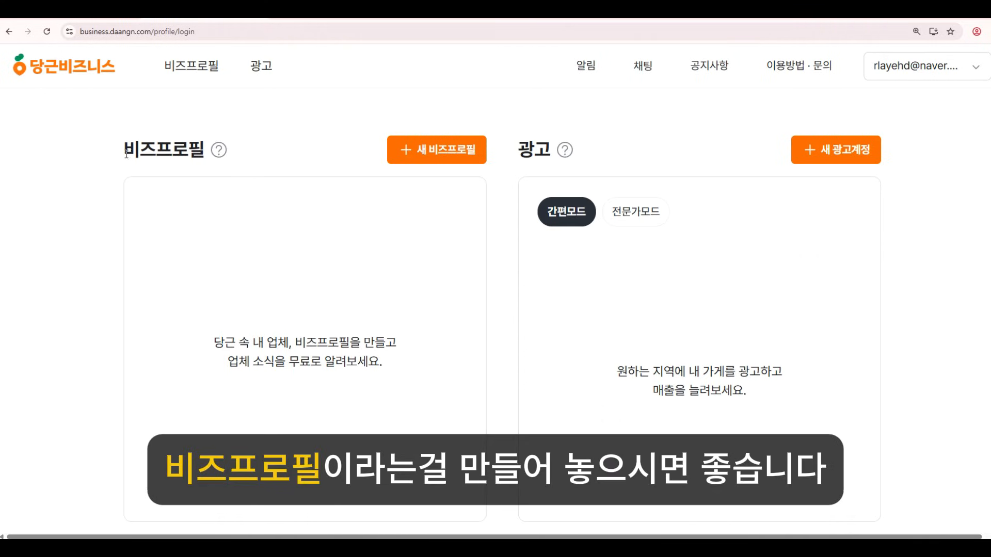
Highlight the 비즈프로필 heading on the home dashboard, where no business profile exists yet.
drag(126, 154, 202, 153)
Start a new business profile named 너드마케팅 and continue to the category step.
click(303, 154)
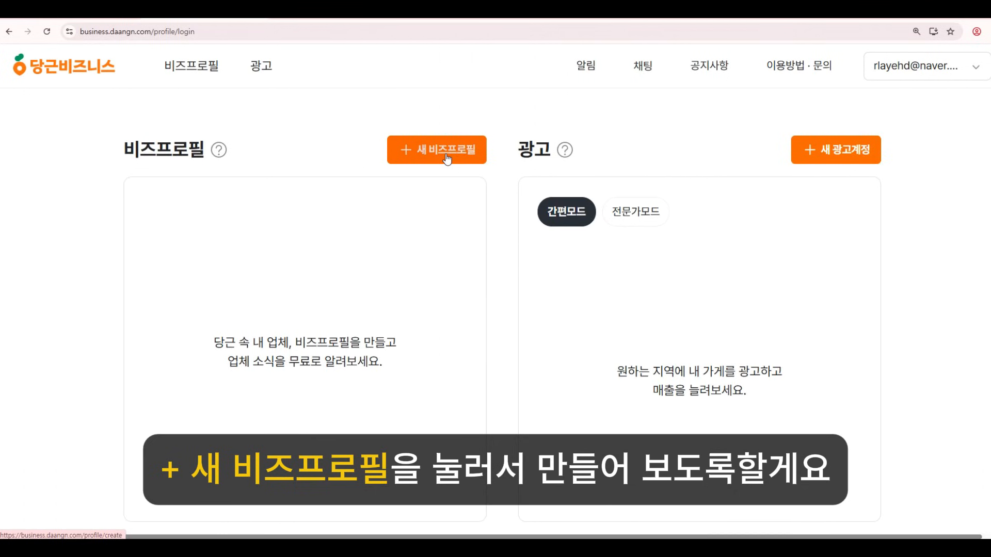
click(446, 158)
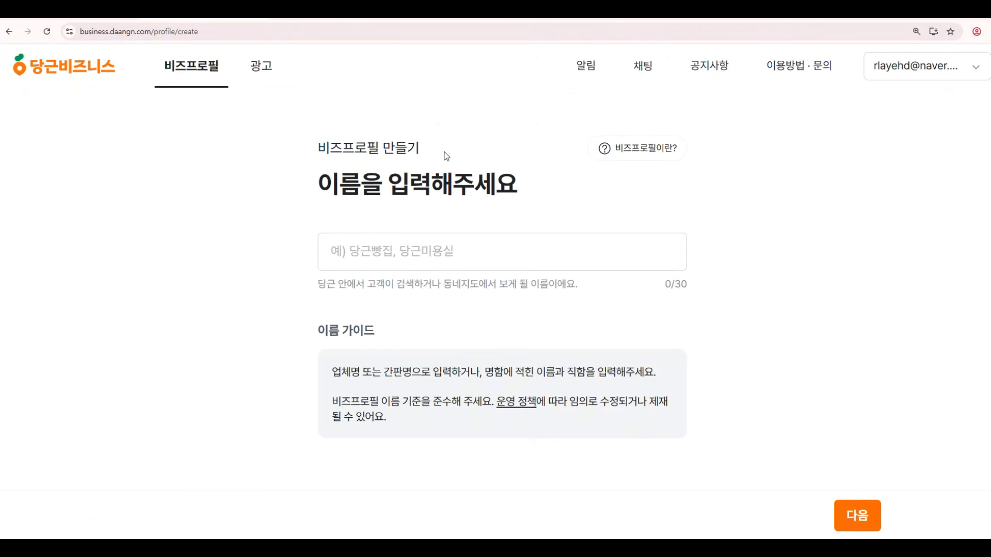
click(390, 248)
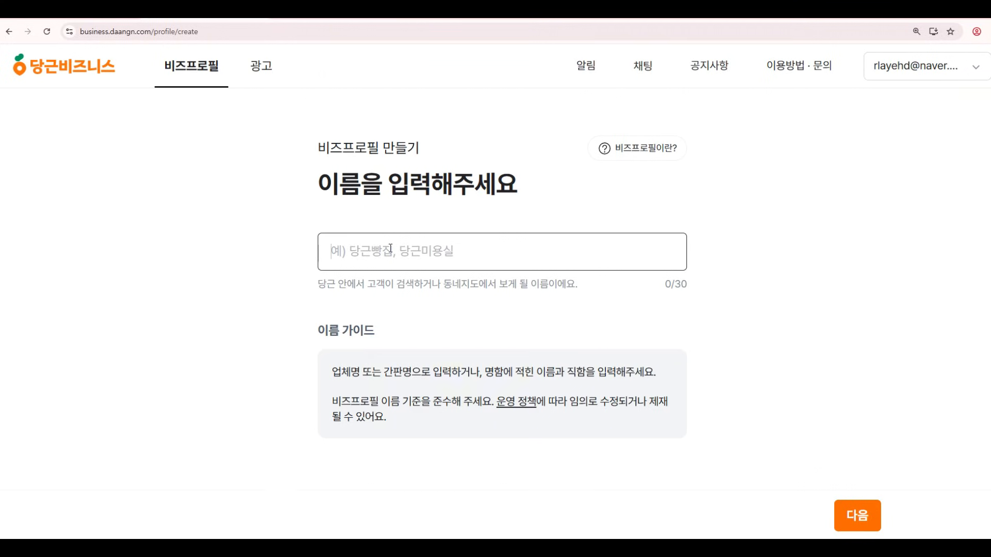
text(sje)
key(BackSpace)
key(BackSpace)
key(BackSpace)
text(너드맠케팅)
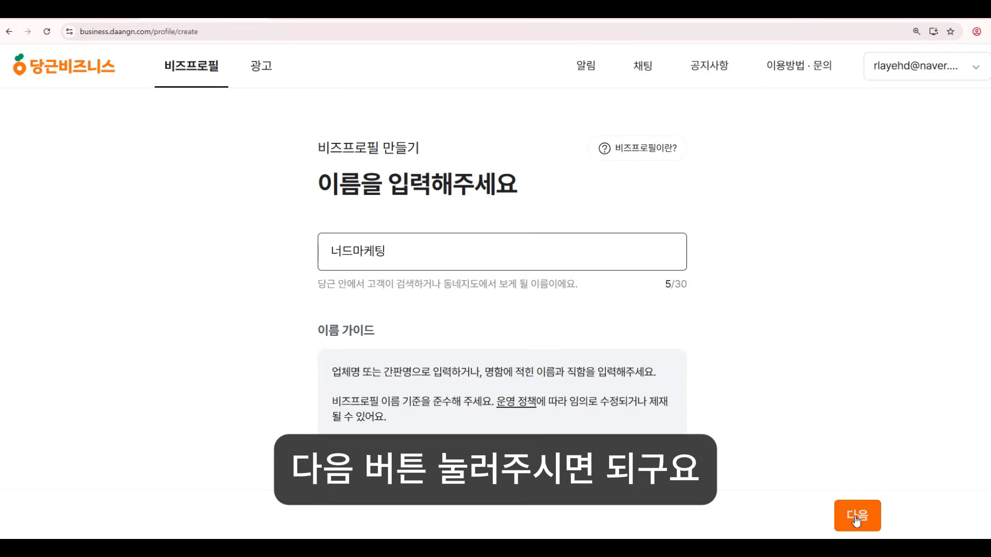
click(855, 516)
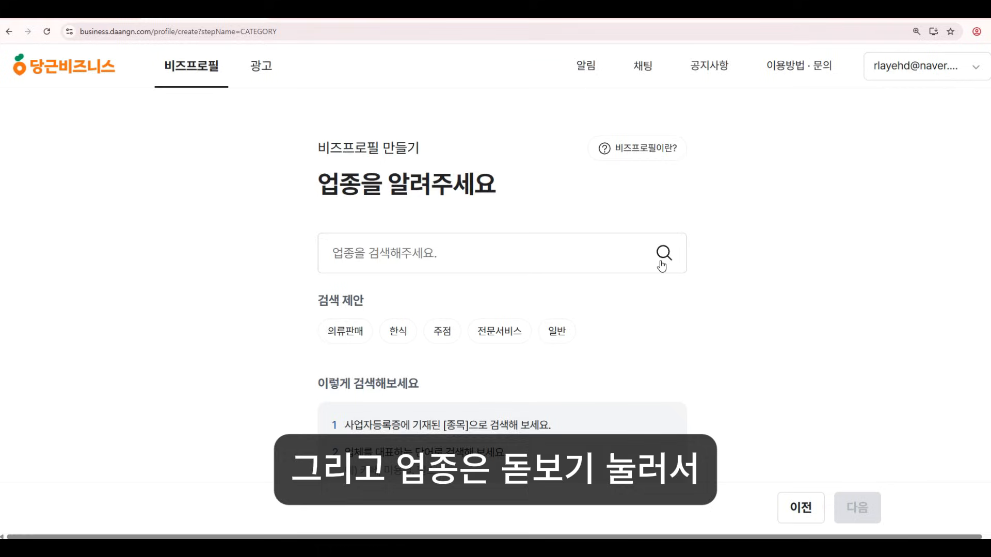
Search for and select 광고대행 as the business category.
click(662, 266)
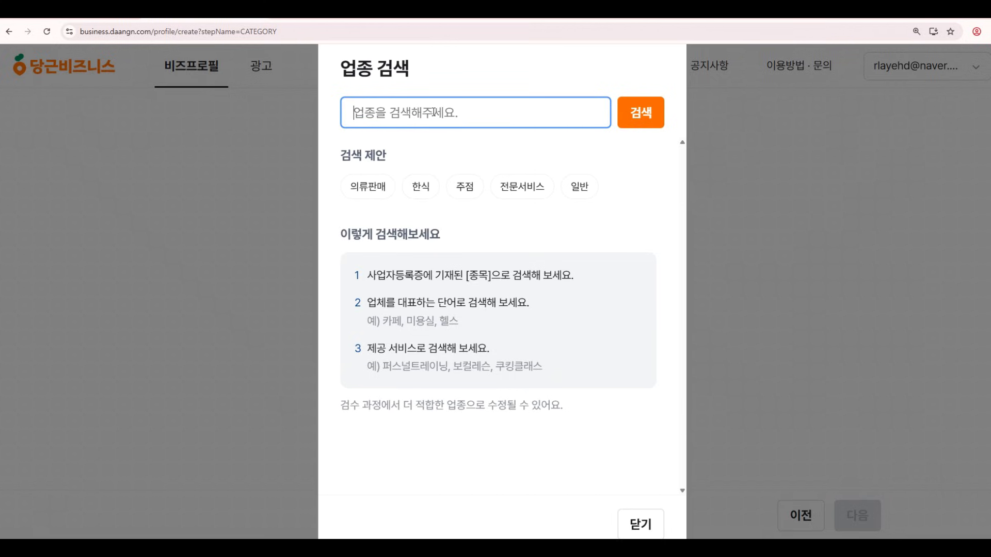
text(광고대행)
key(Return)
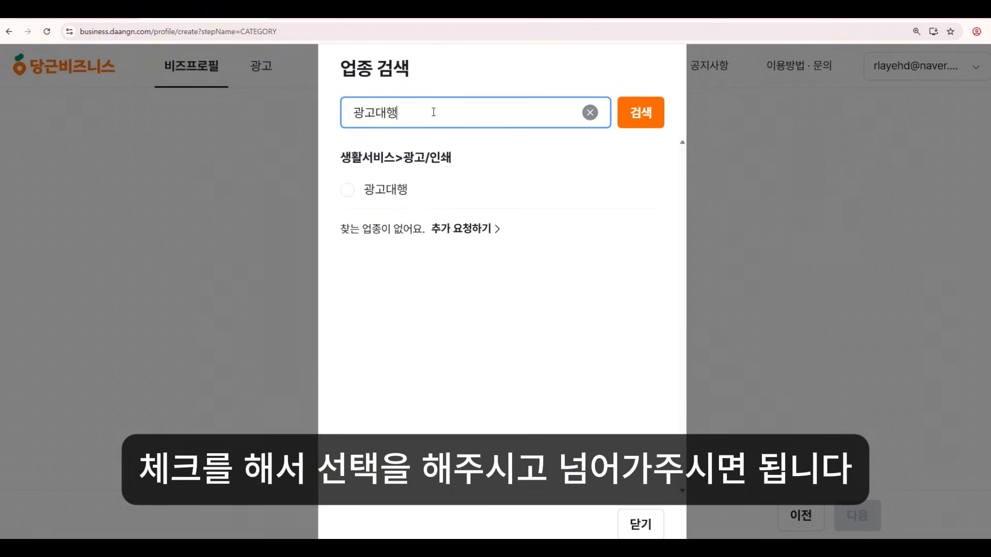
click(361, 191)
click(857, 508)
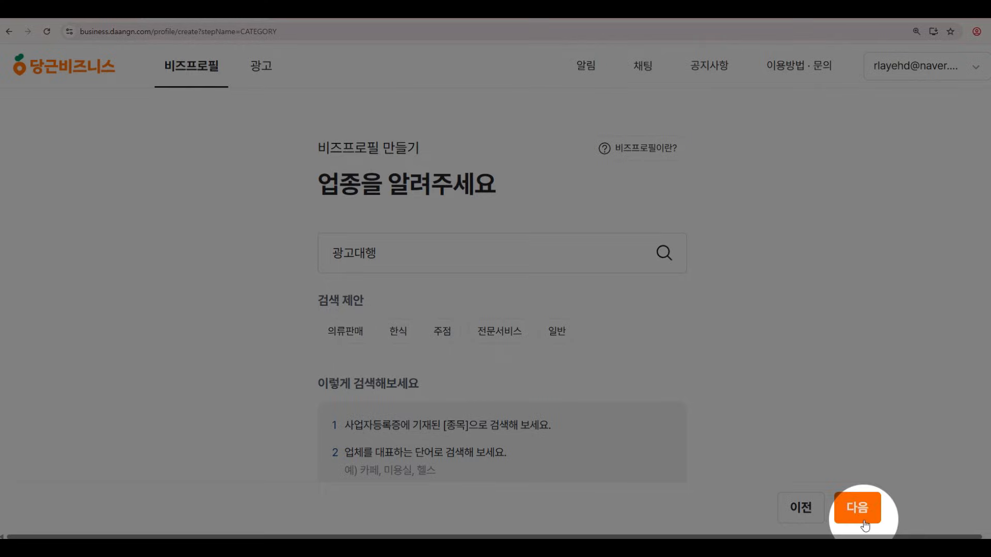
Set the 판교동 address and dismiss the notice to begin adding photos.
click(665, 315)
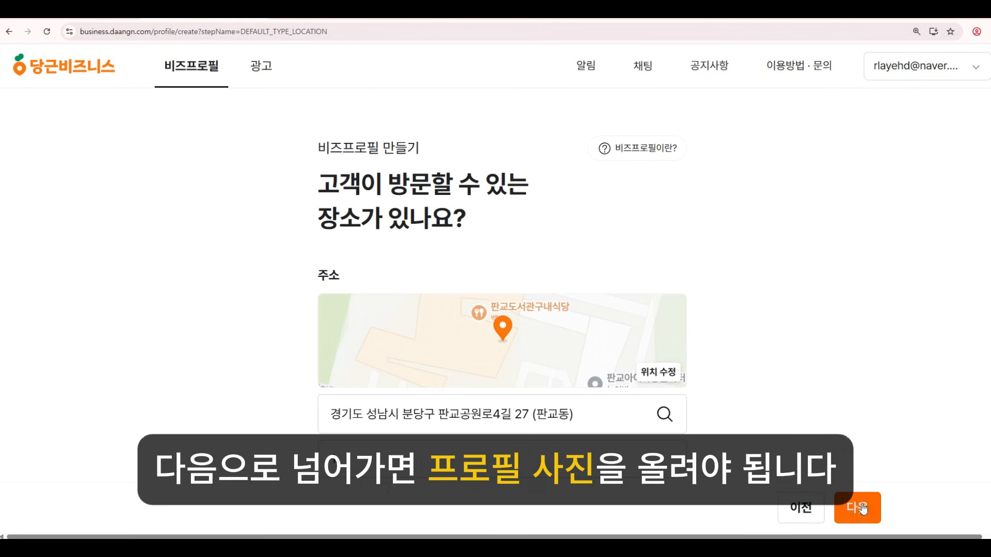
click(857, 515)
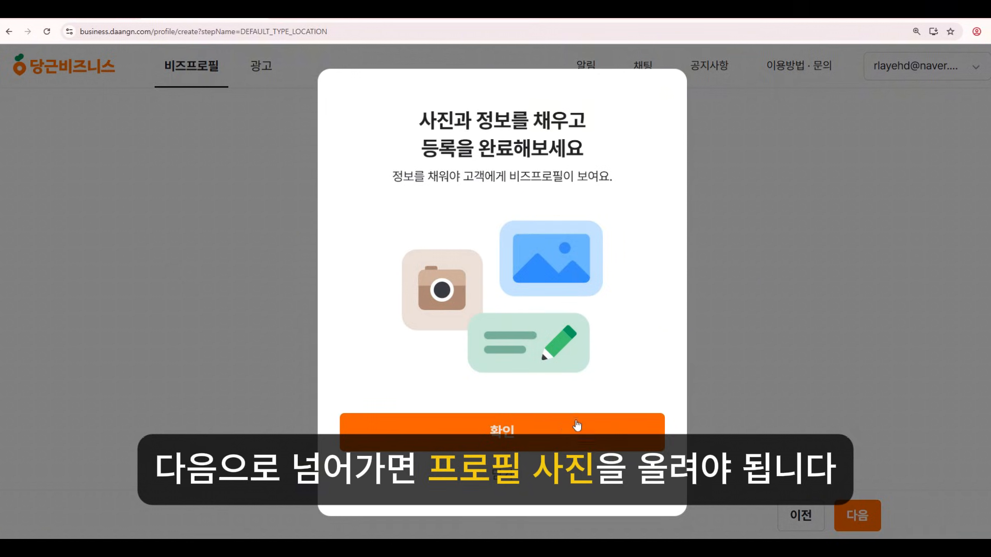
click(577, 425)
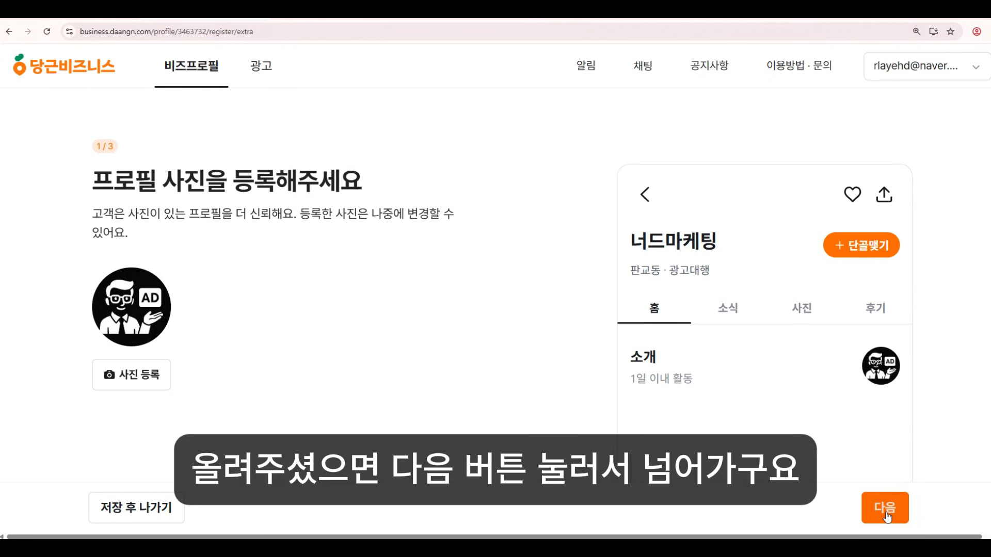
Add the profile photo and 14 business photos, then continue to step 3 of 3.
click(885, 511)
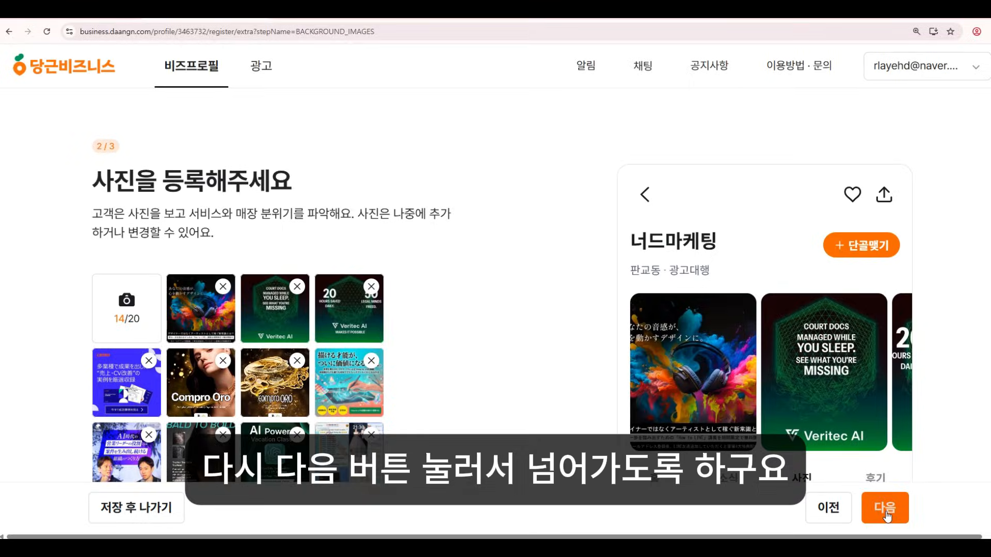
click(880, 508)
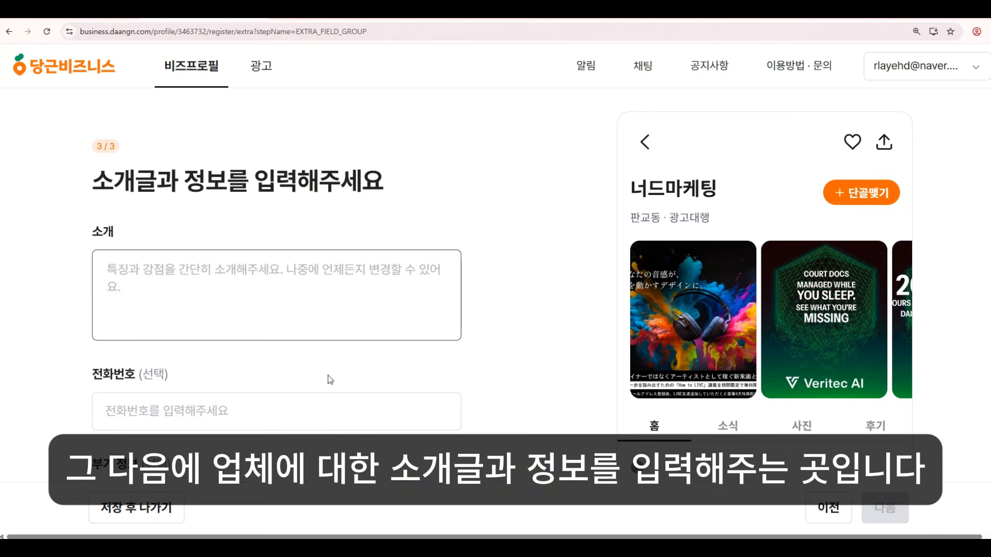
Enter the intro '최대한 자세히 적어주시면 됩니다.' and a contact phone number, then finish registration.
click(305, 282)
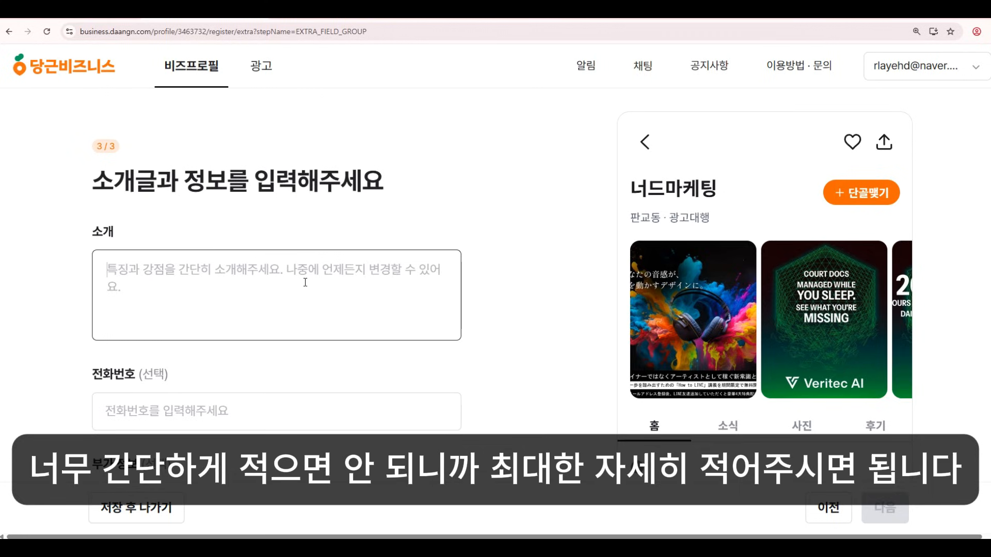
text(최대한 자세히 적어줏)
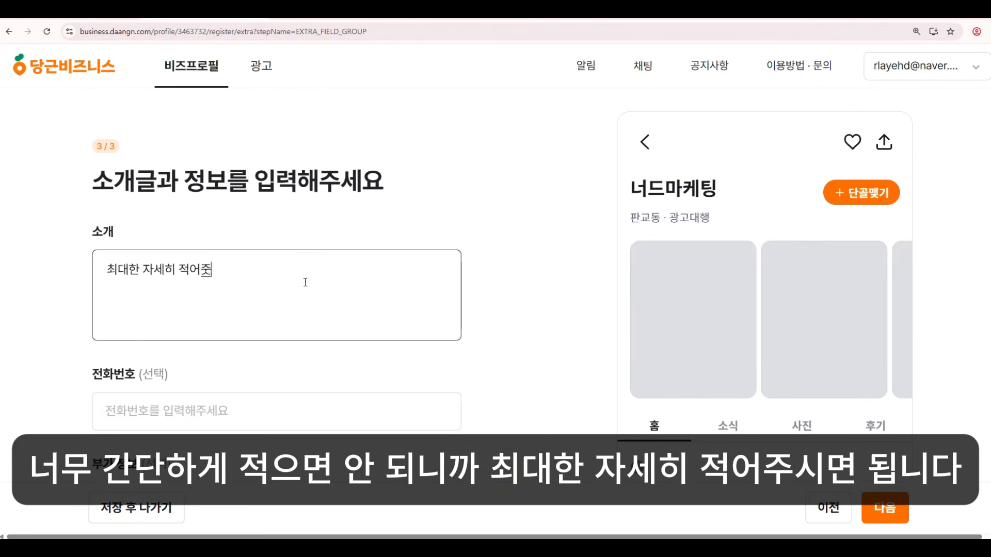
key(BackSpace)
text(주시면 됩니다.)
click(180, 398)
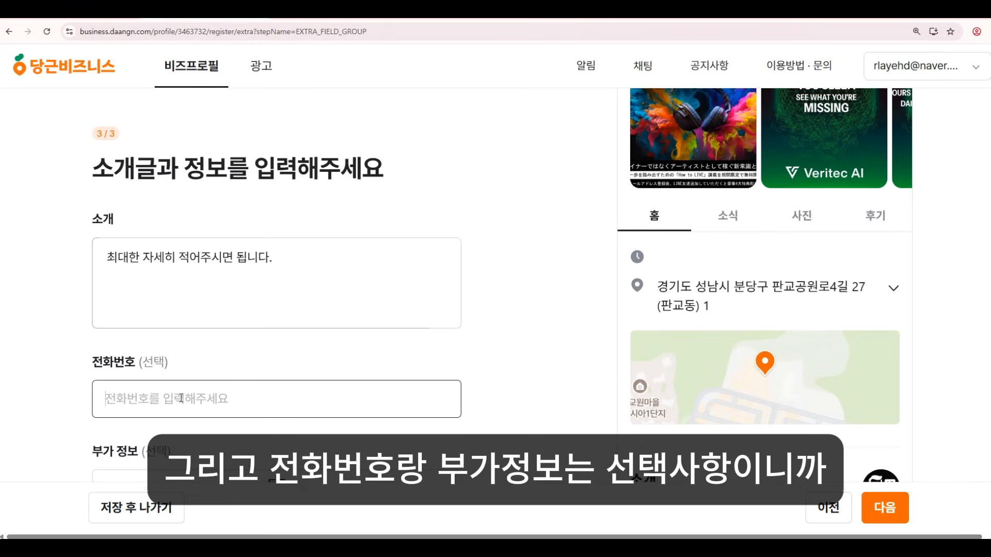
scroll(181, 397, down, 2)
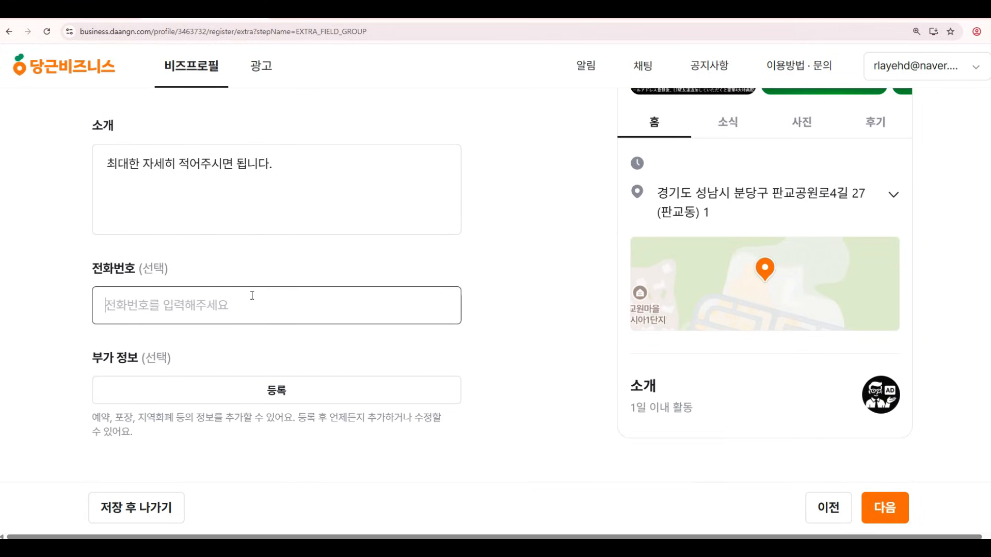
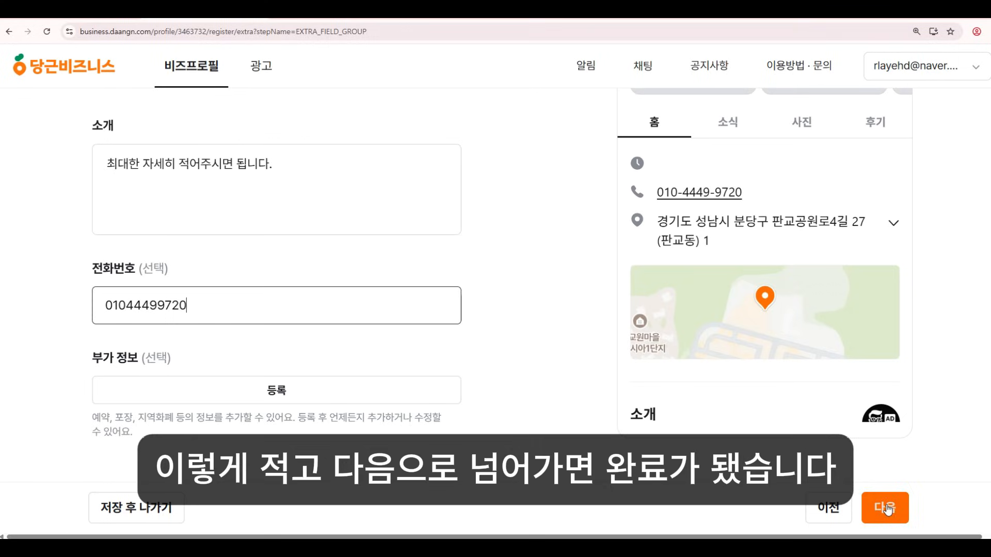
click(885, 508)
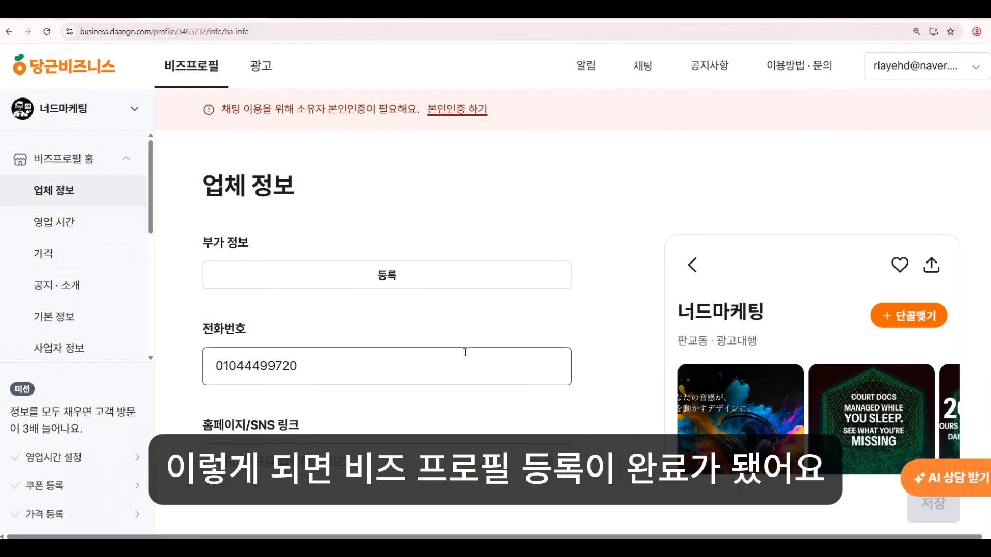
Highlight the 업체 정보 heading and open the 편의 시설 options, closing them unchanged.
drag(207, 187, 304, 193)
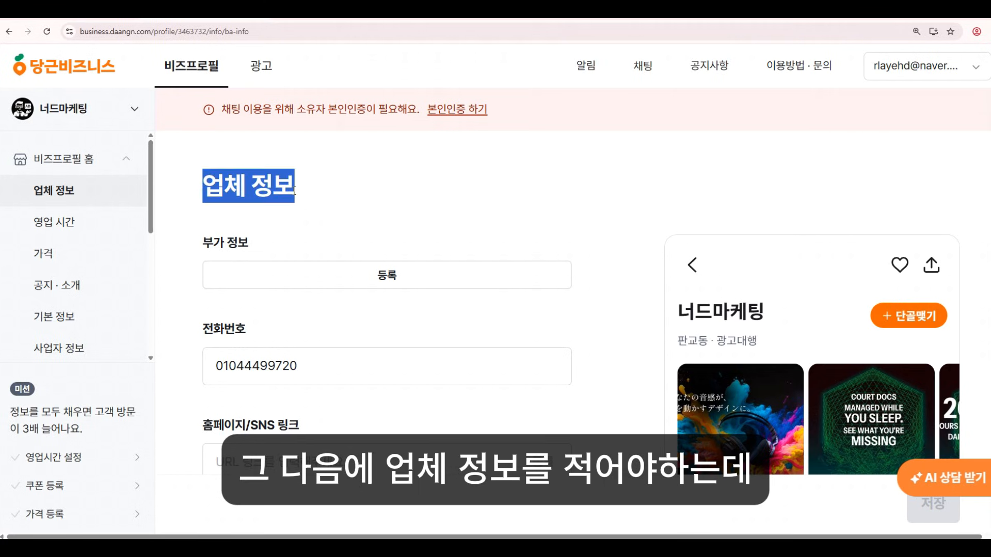
click(534, 207)
click(401, 283)
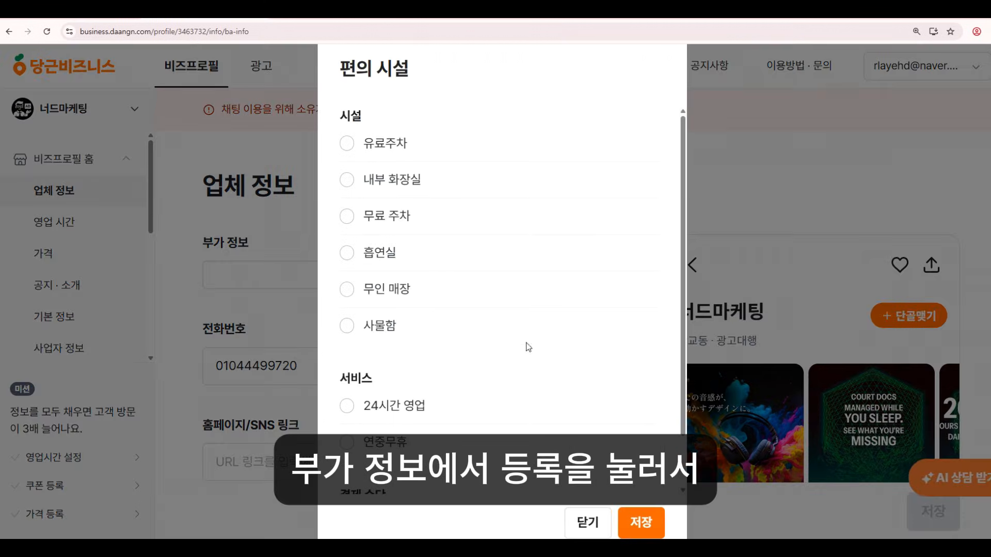
click(589, 524)
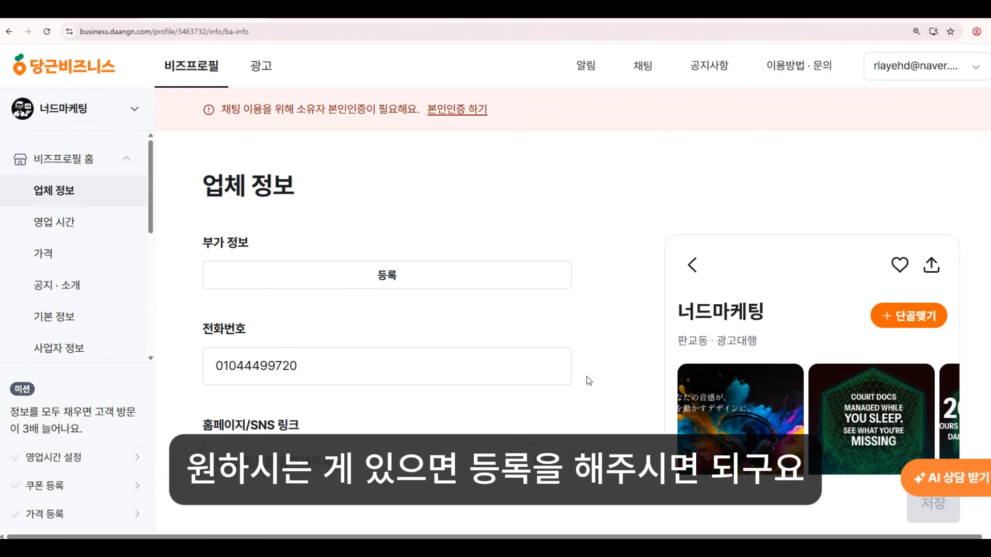
scroll(591, 377, down, 4)
Highlight the 홈페이지/SNS 링크 and 단골 혜택 headings, then return to the home page.
drag(203, 214, 301, 217)
click(308, 254)
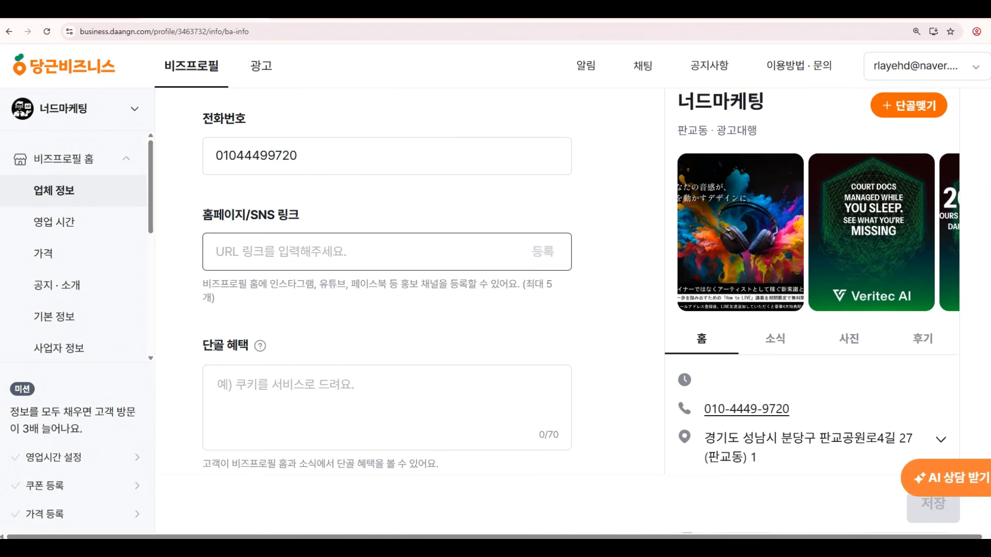
drag(203, 344, 250, 350)
click(250, 350)
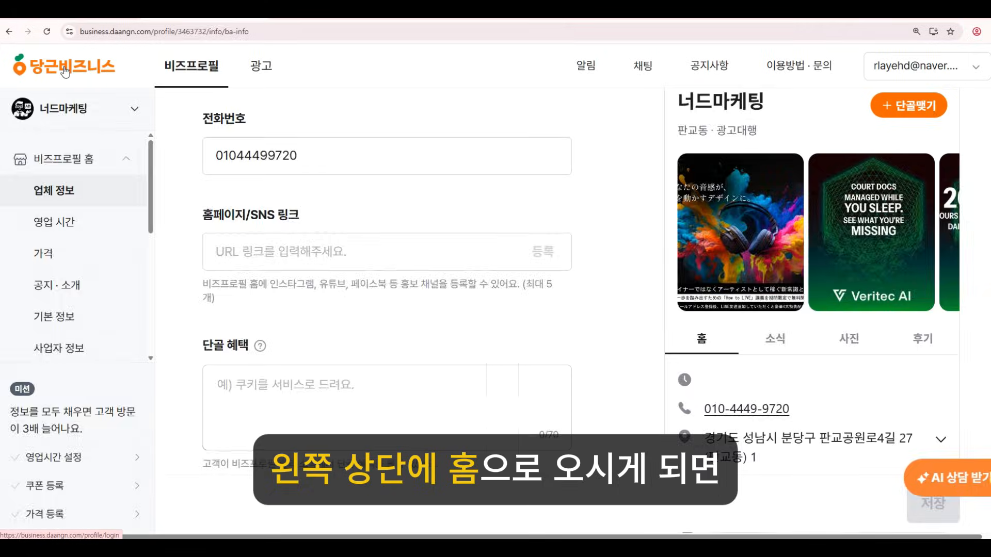
click(63, 66)
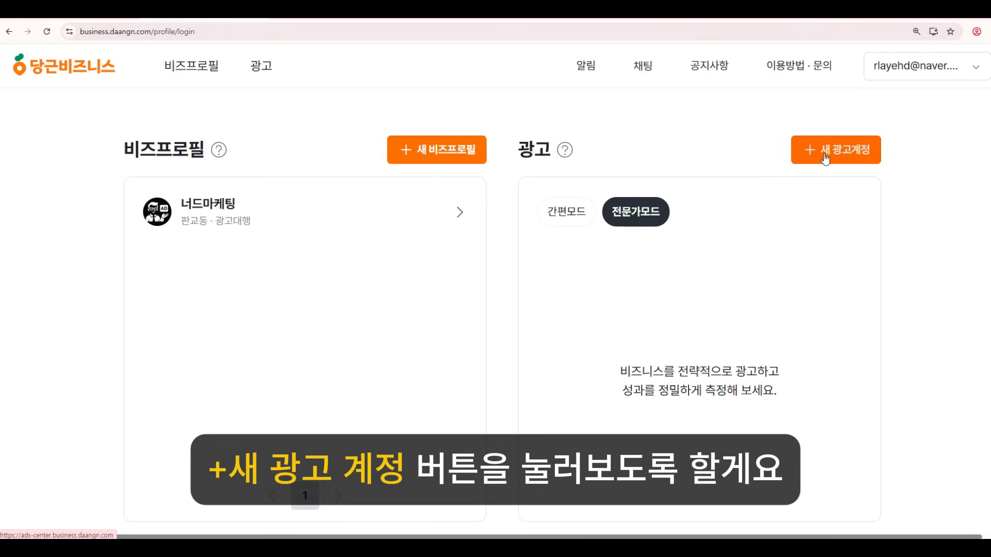
Start a new ad account using 전문가모드 setup.
click(826, 158)
drag(528, 206, 578, 208)
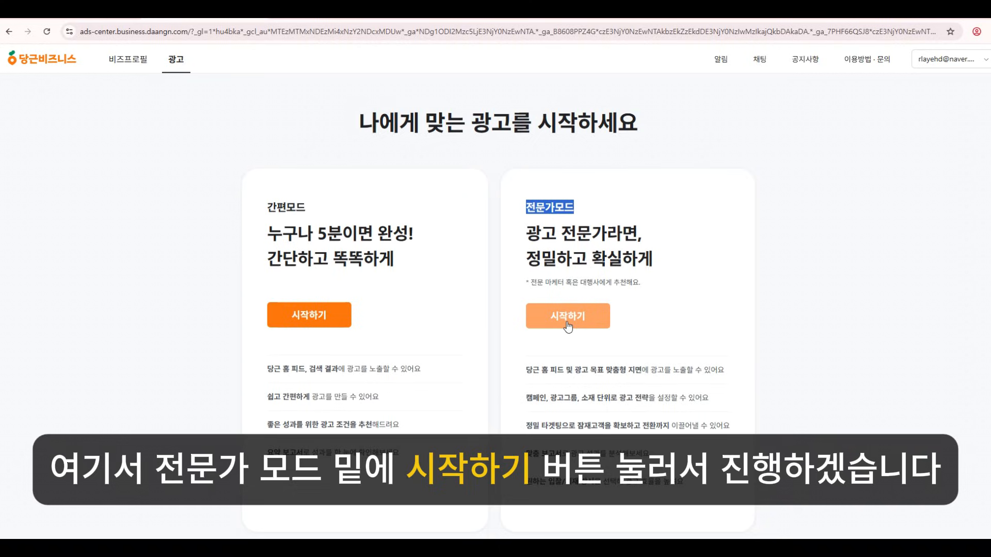
click(568, 326)
Enter the ad account name 너드마케팅 and the business registration number, then submit.
click(440, 195)
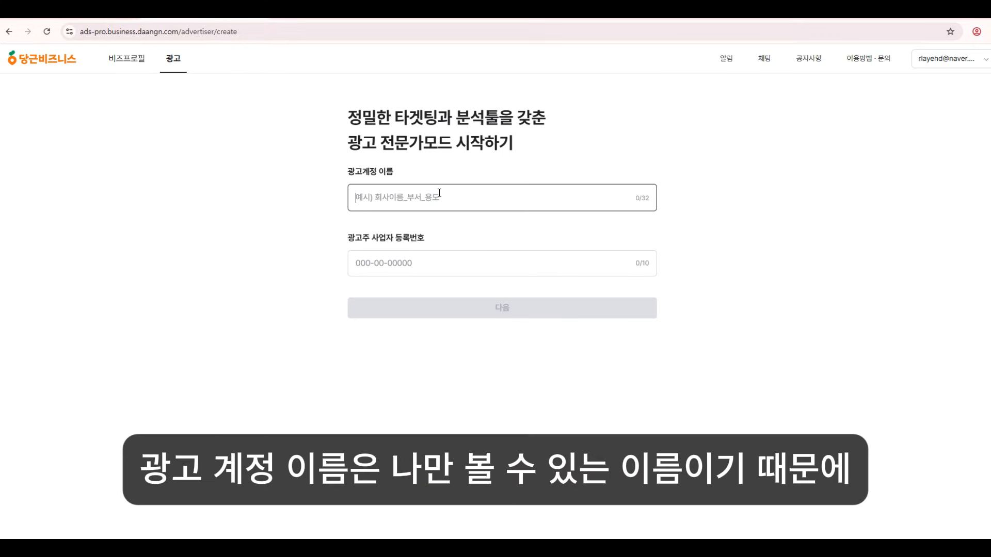
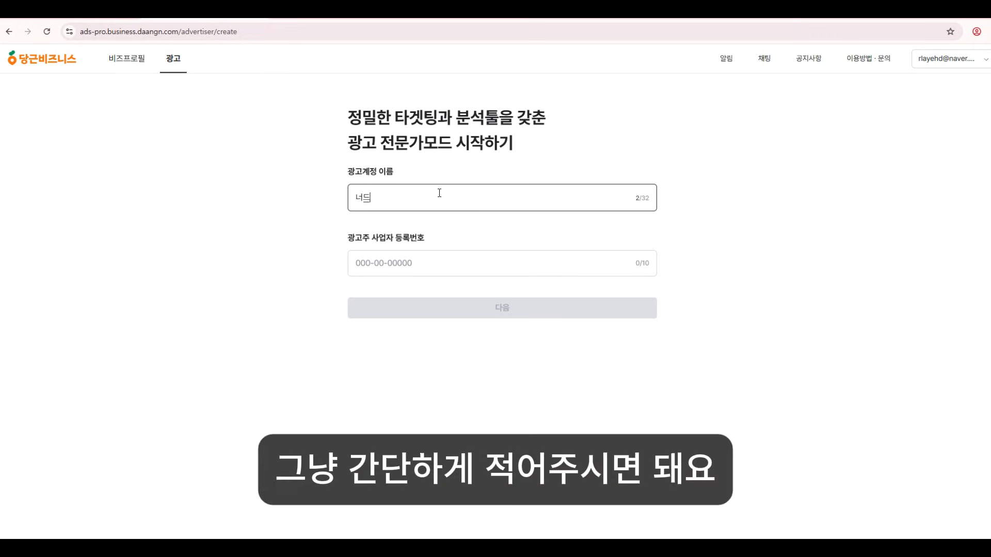
key(BackSpace)
key(BackSpace)
key(BackSpace)
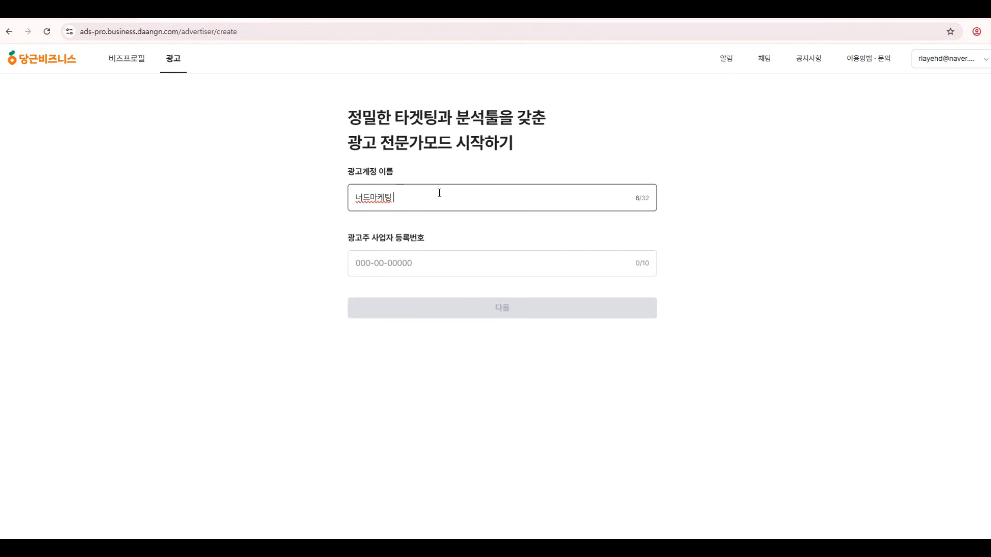
key(Tab)
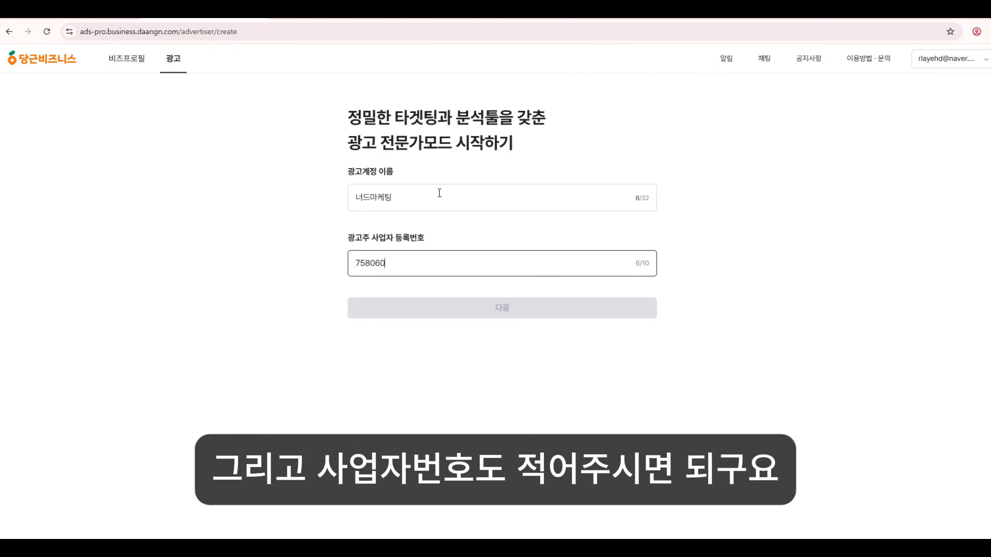
click(502, 309)
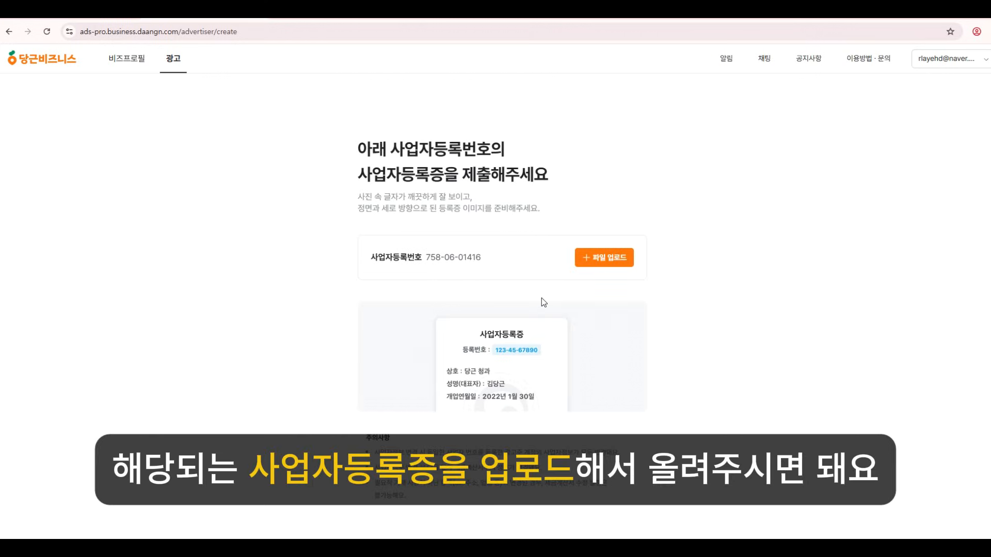
Upload the business registration certificate image and review the auto-filled business details.
click(603, 258)
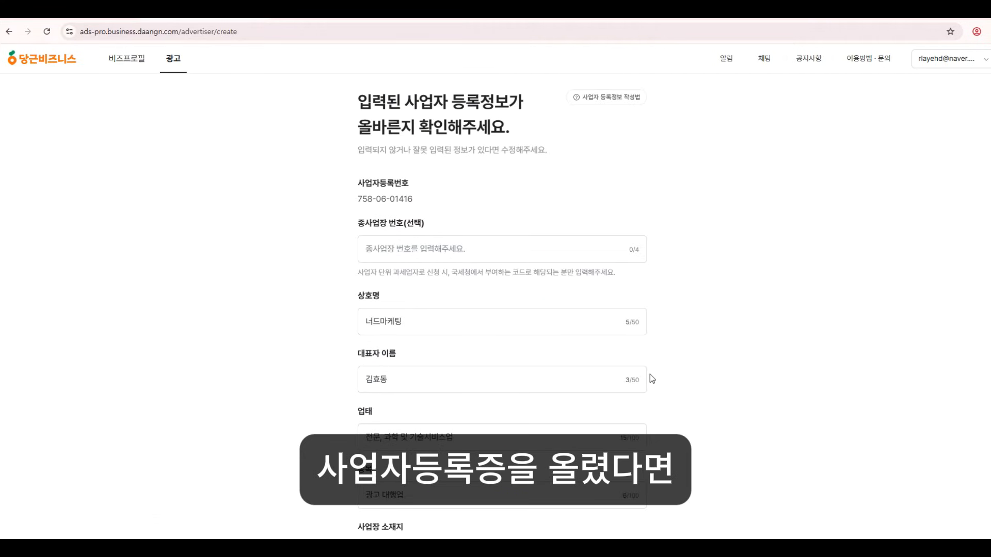
scroll(649, 375, down, 1)
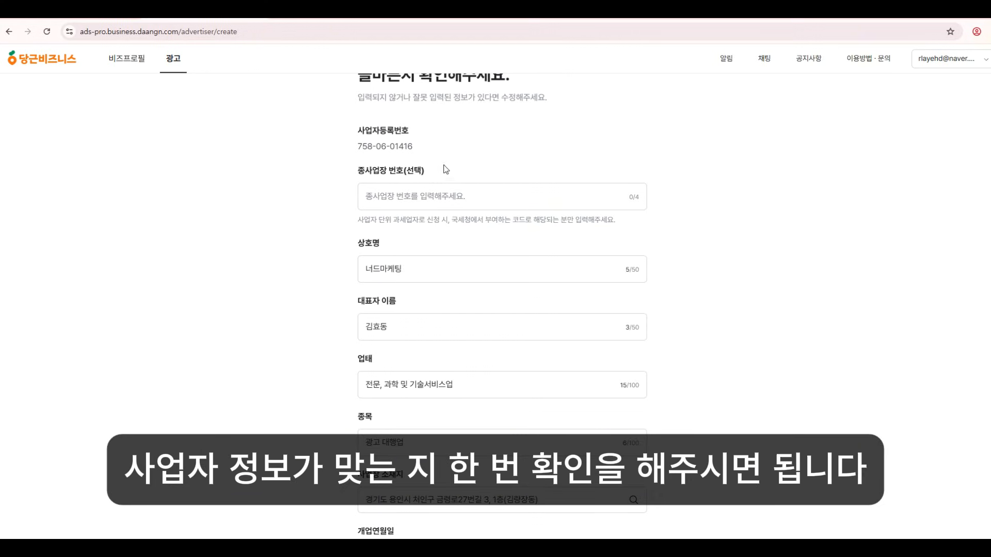
scroll(737, 384, down, 2)
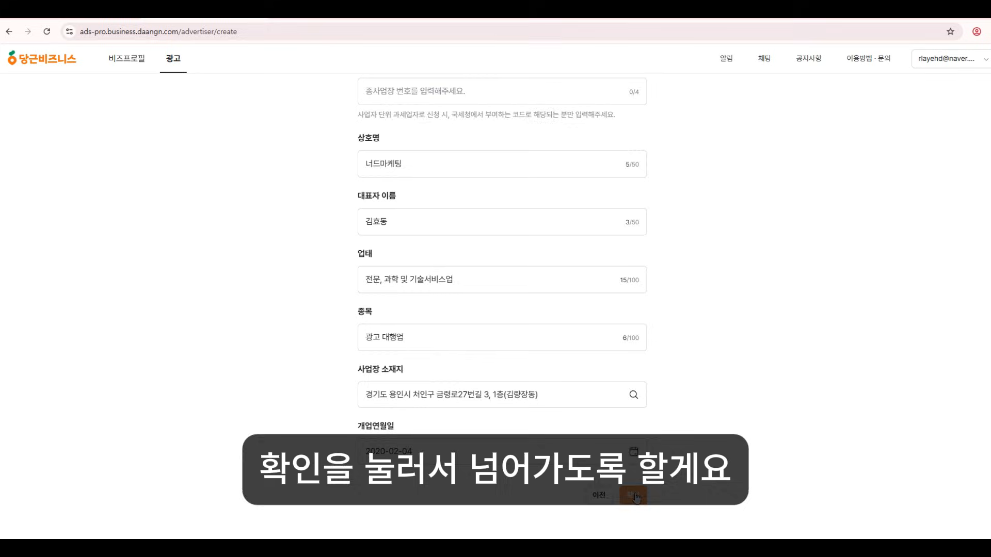
Confirm the business details, enter the tax-invoice e-mail address, and create the ad account.
click(634, 496)
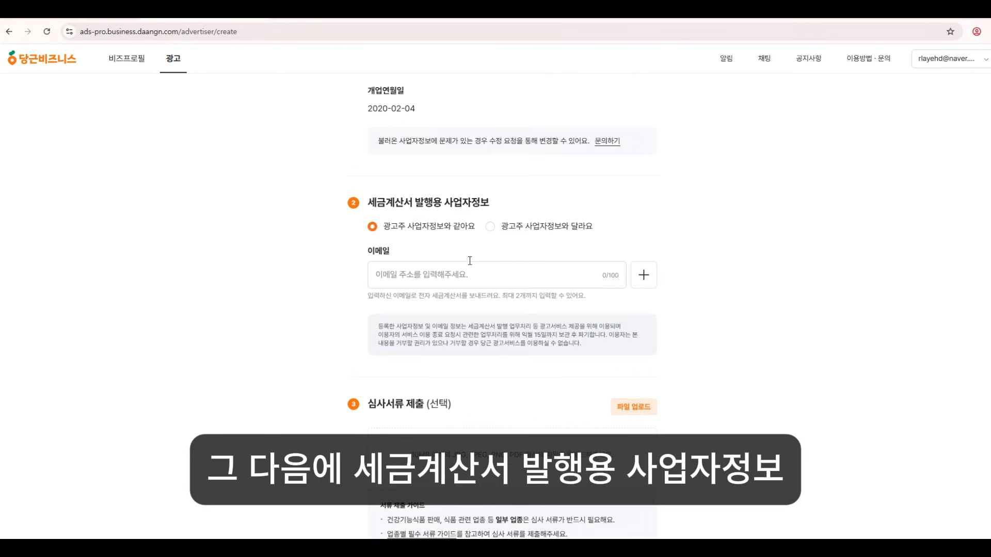
drag(369, 205, 497, 211)
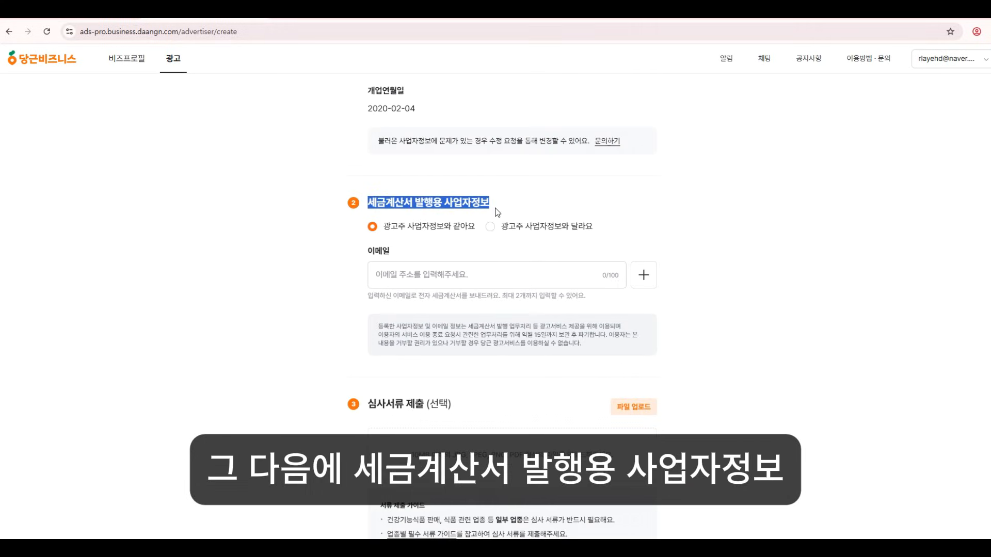
click(469, 273)
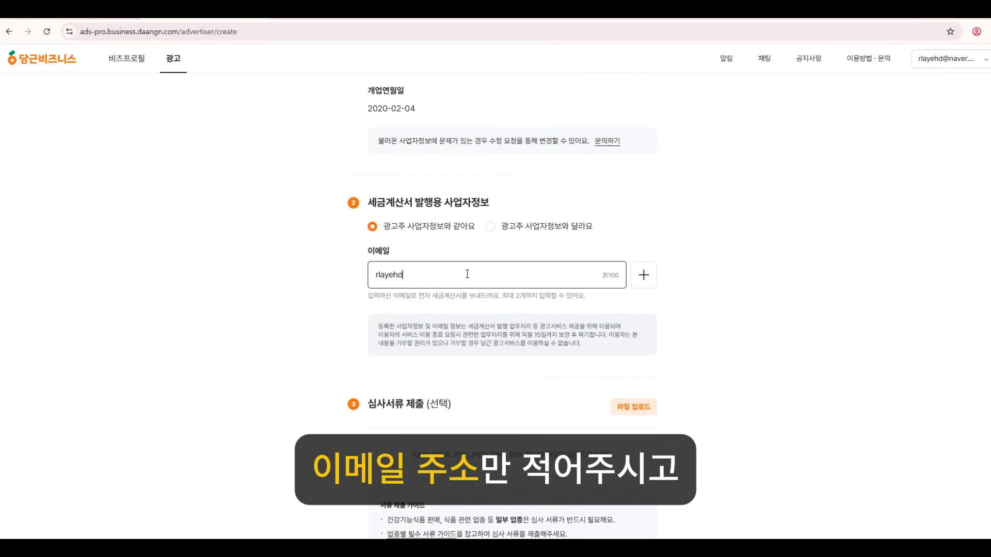
scroll(612, 342, down, 2)
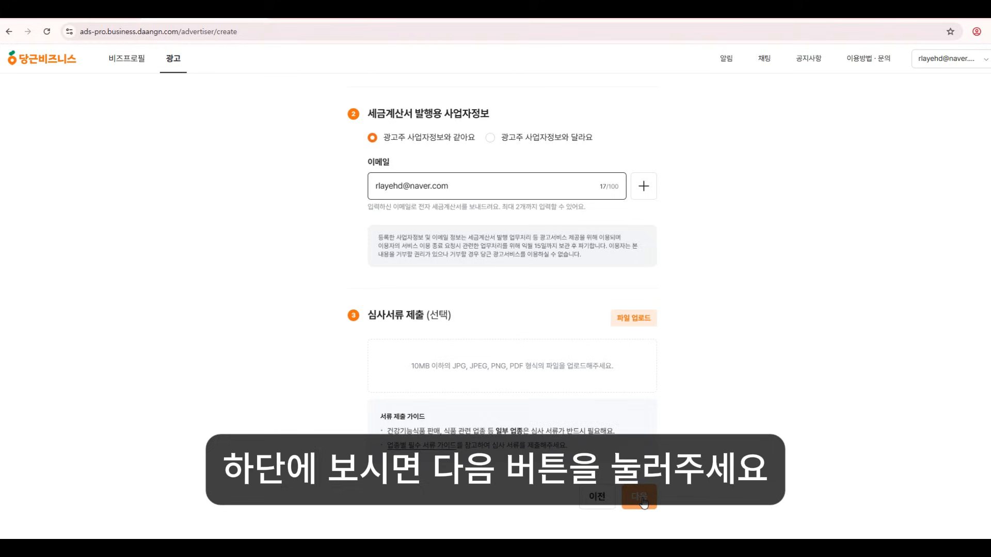
click(639, 498)
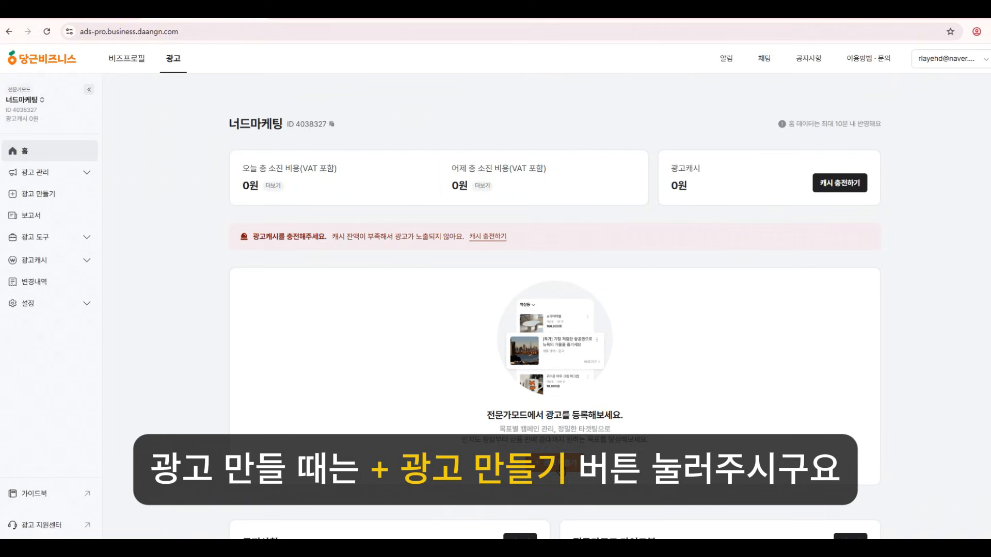
Start a new ad campaign, defaulting to a native ad for app/website visits.
click(552, 461)
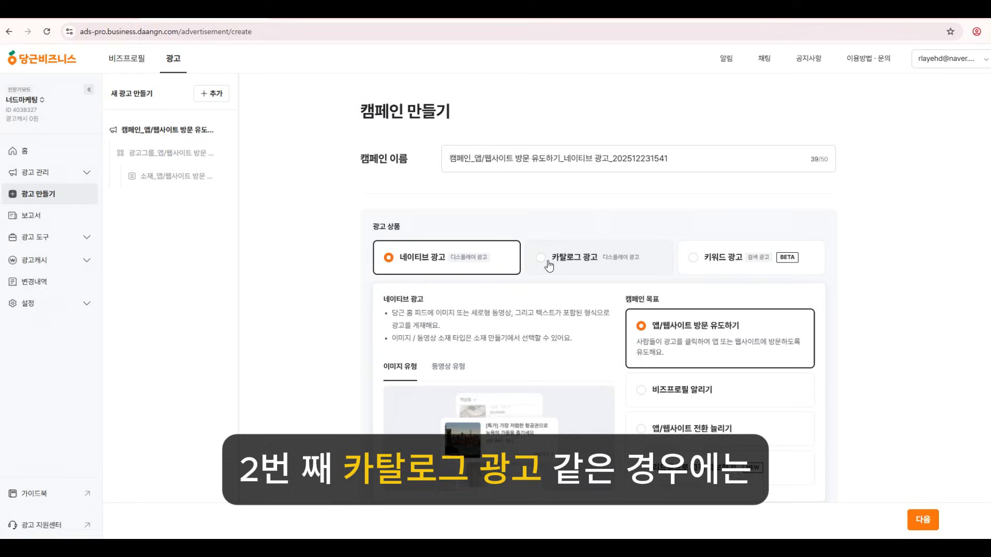
click(540, 259)
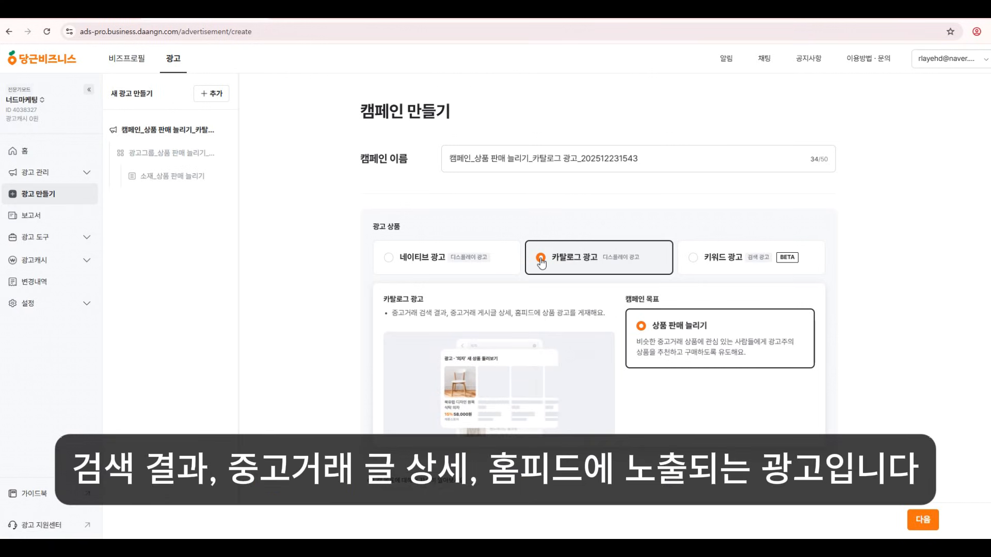
click(694, 260)
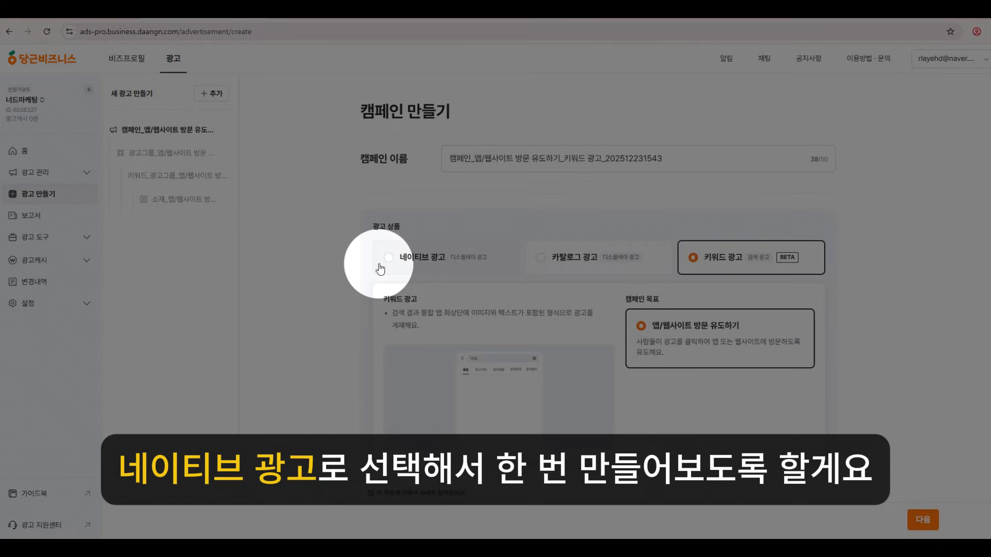
click(382, 266)
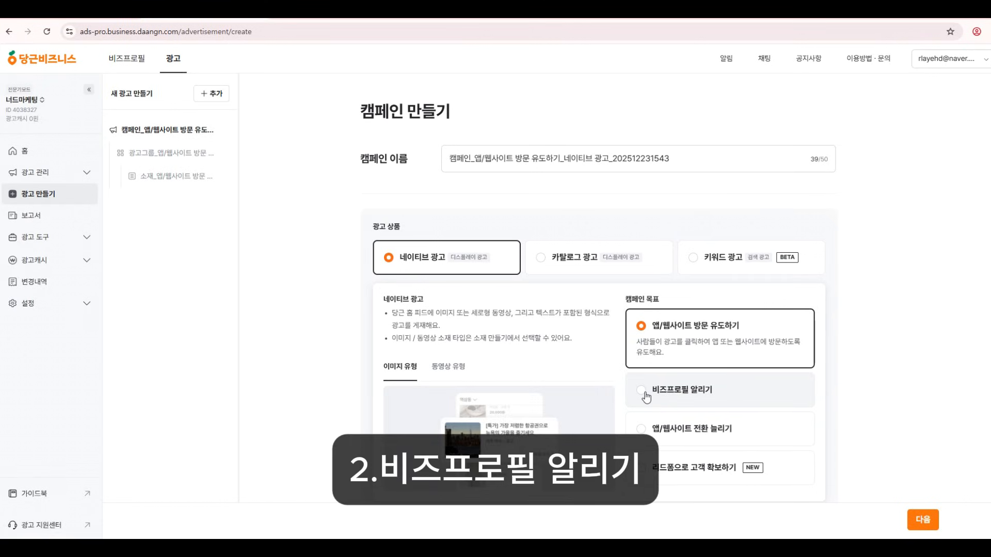
click(645, 393)
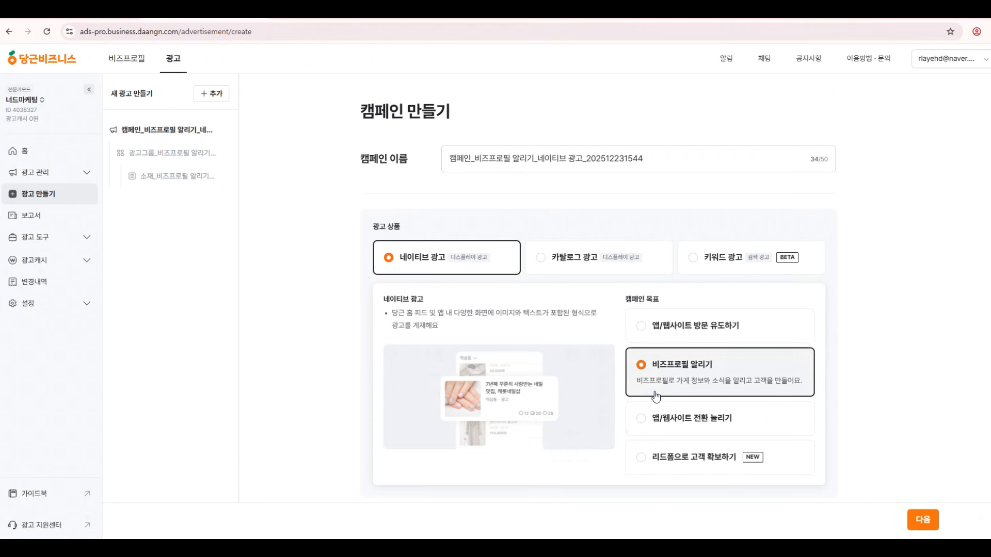
click(641, 419)
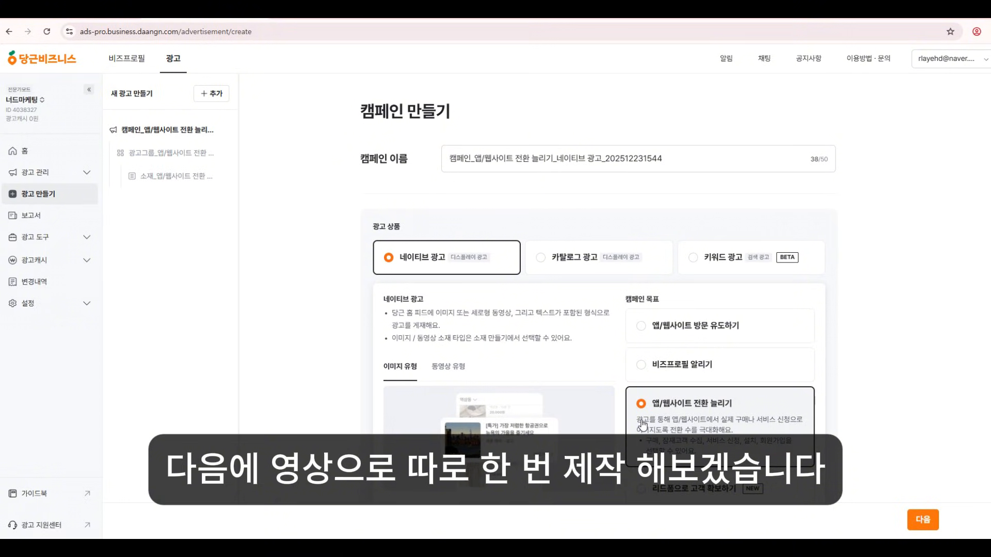
scroll(640, 418, down, 1)
click(645, 446)
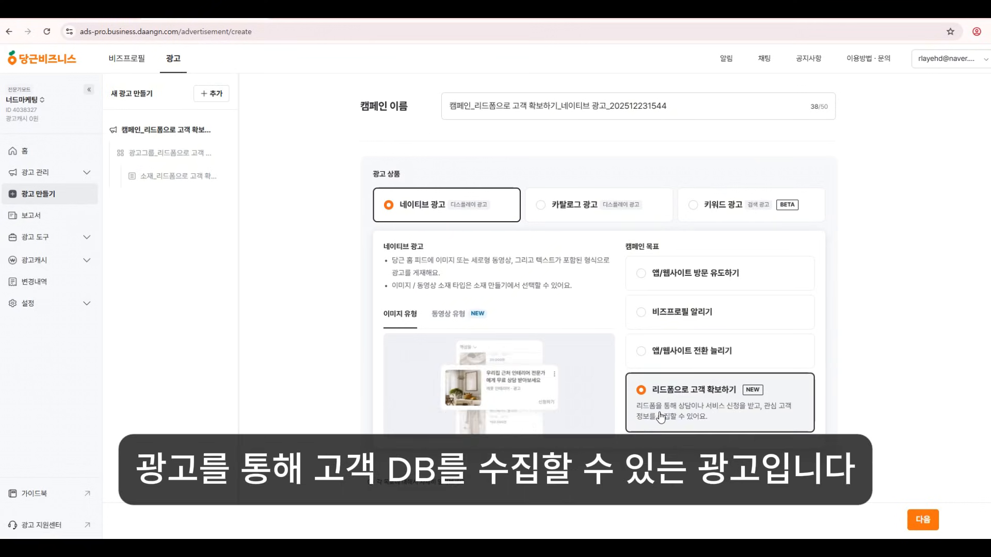
scroll(666, 392, up, 1)
click(671, 335)
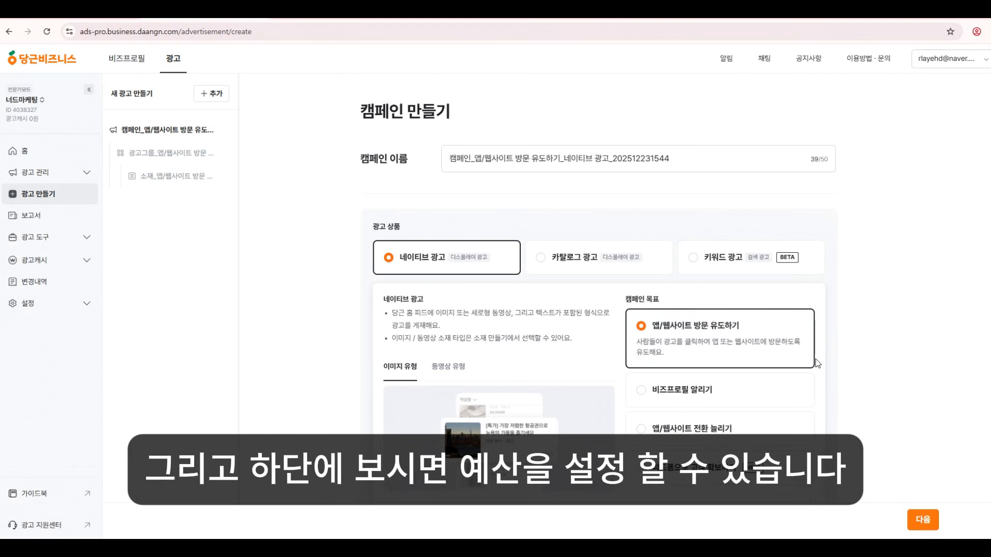
scroll(815, 361, down, 5)
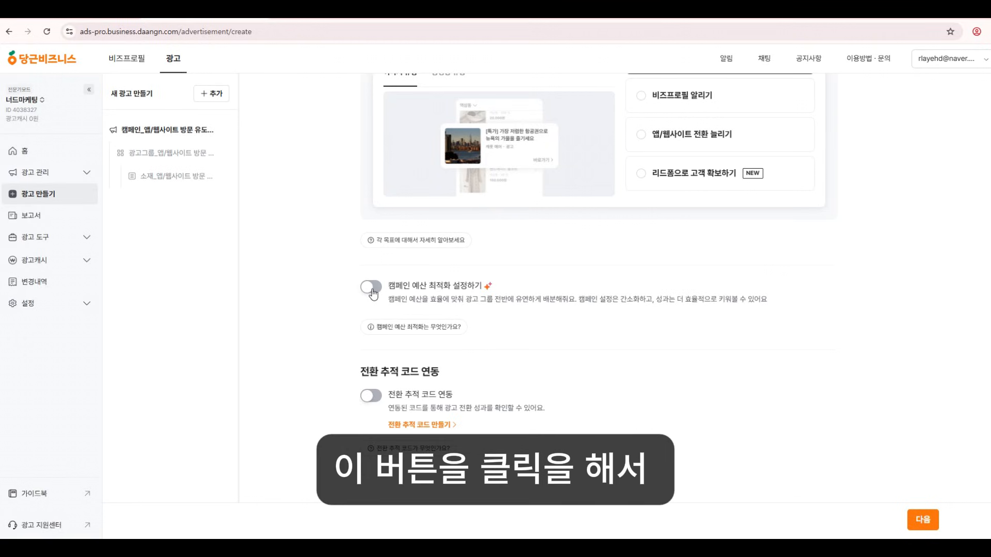
Turn on campaign budget optimization and keep the budget type as daily budget.
click(372, 288)
scroll(530, 430, down, 1)
scroll(531, 429, down, 1)
key(BackSpace)
click(420, 303)
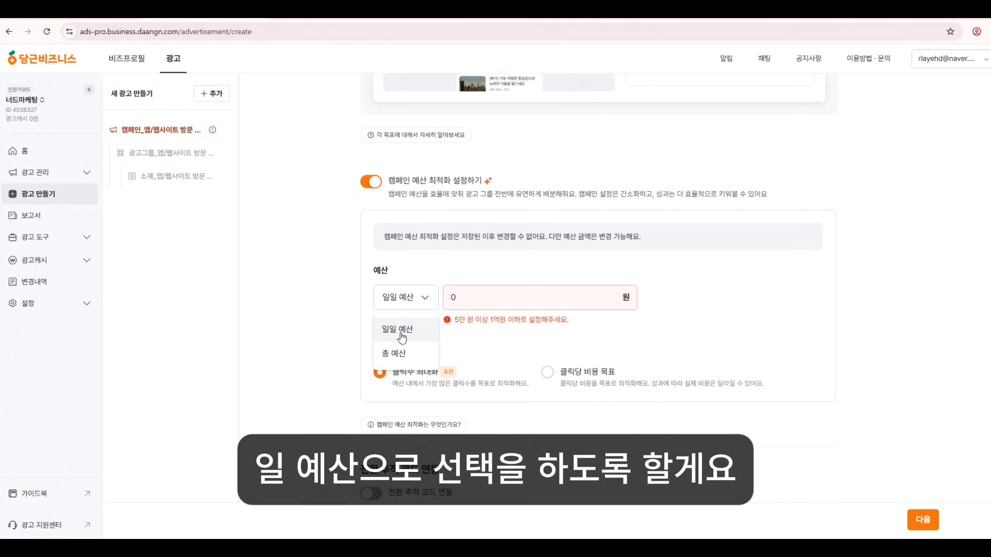
click(406, 339)
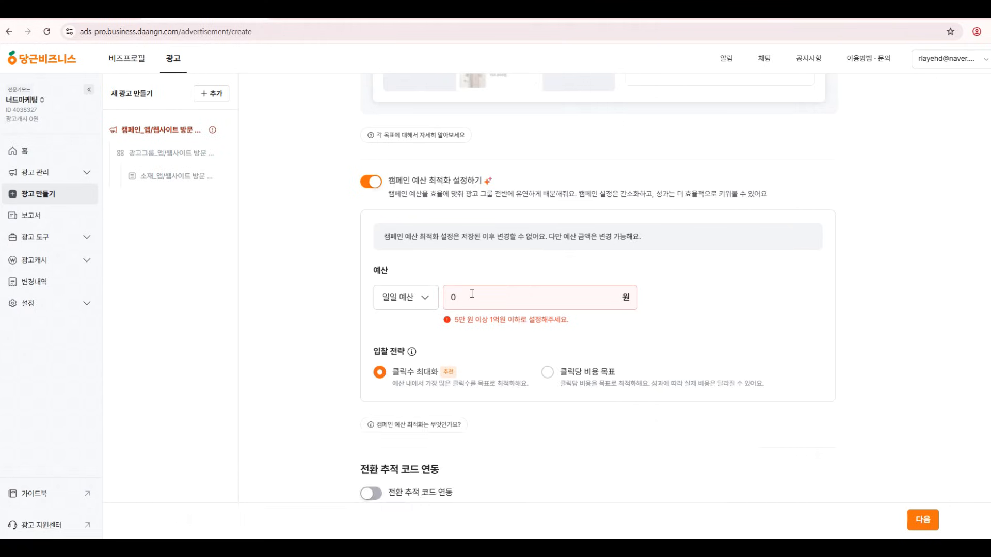
Enter a 50,000 won daily budget and continue to ad group setup.
click(454, 296)
double_click(454, 297)
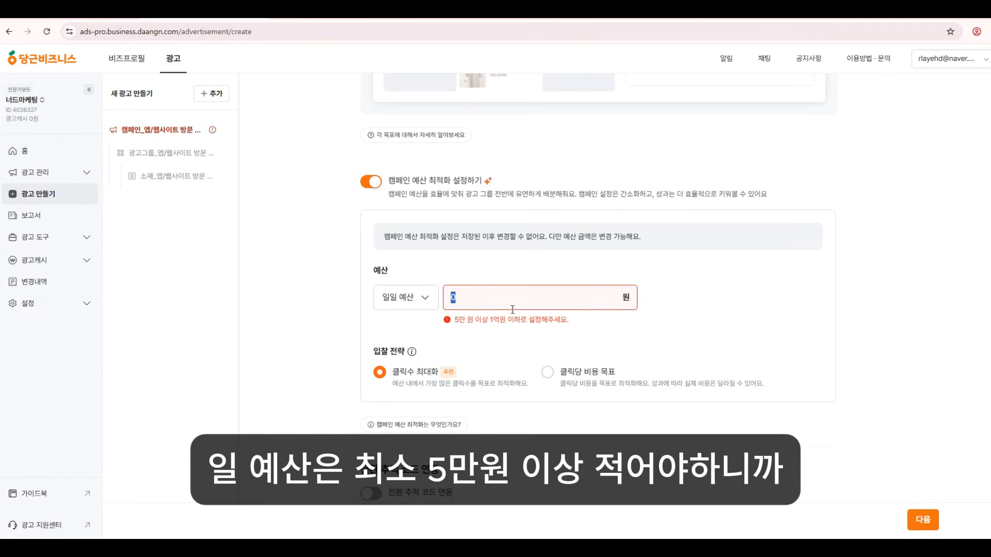
text(50000)
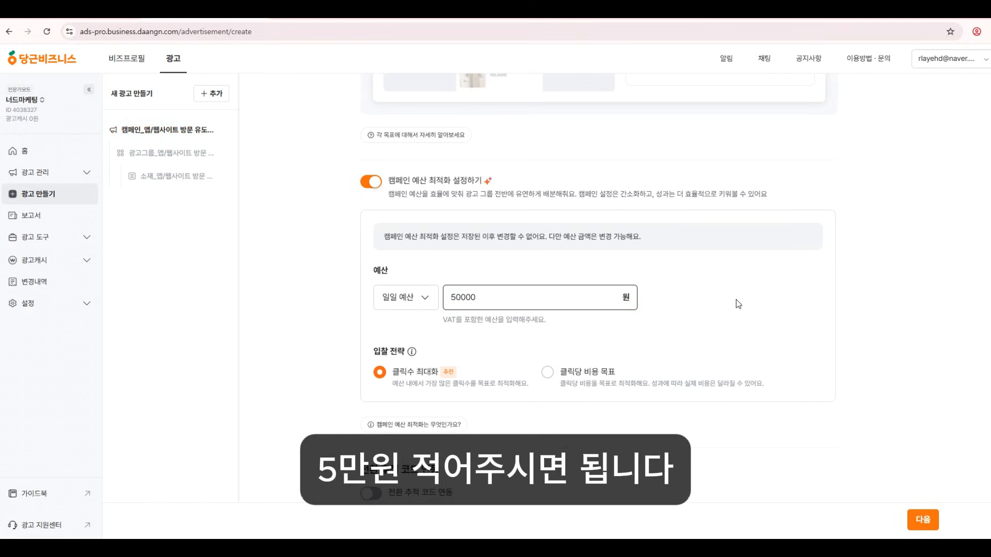
click(863, 309)
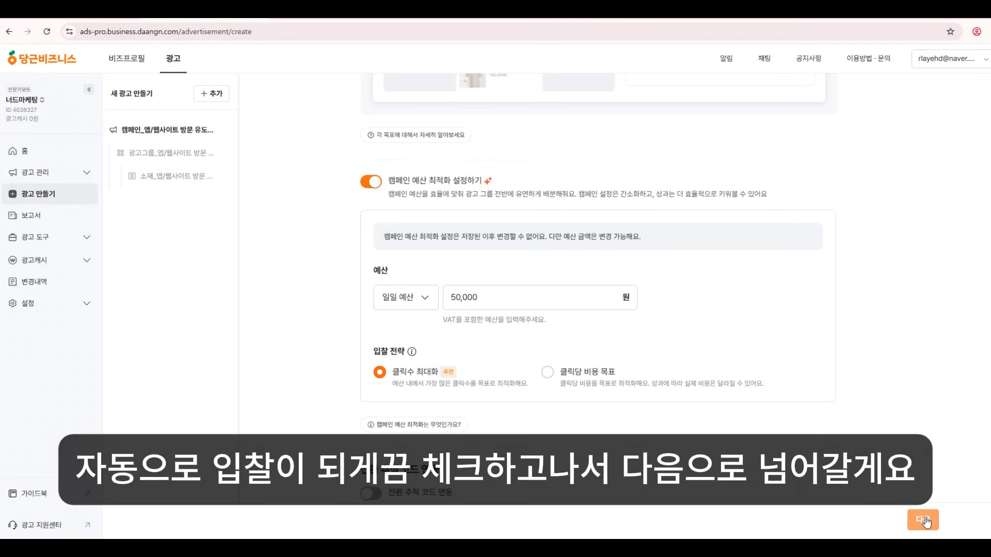
click(922, 520)
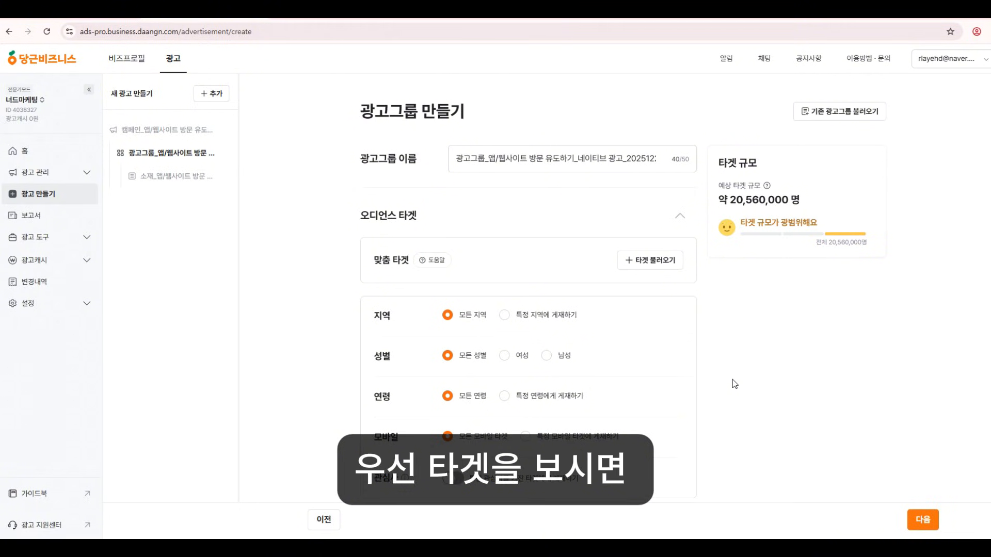
Turn on interest-based targeting for the ad group.
scroll(730, 374, down, 2)
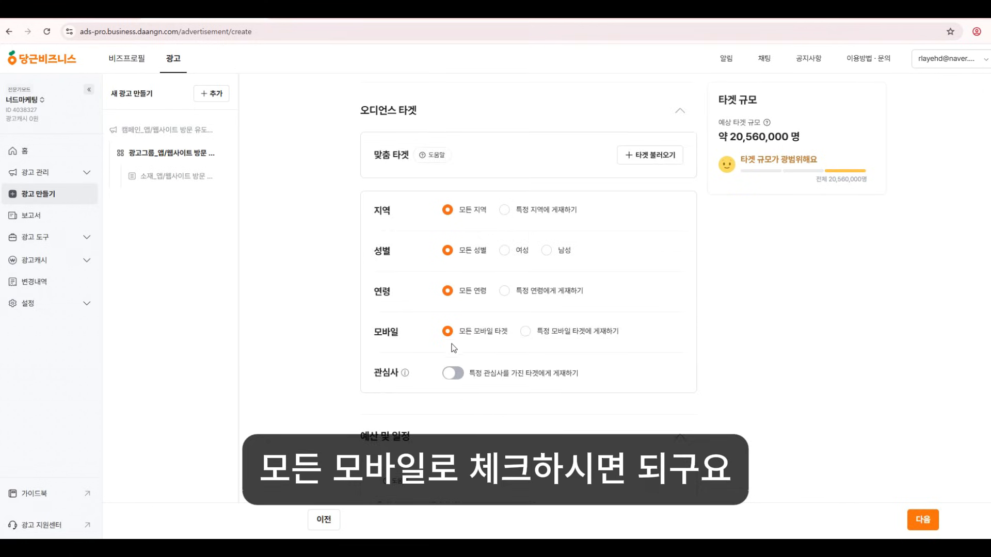
click(479, 377)
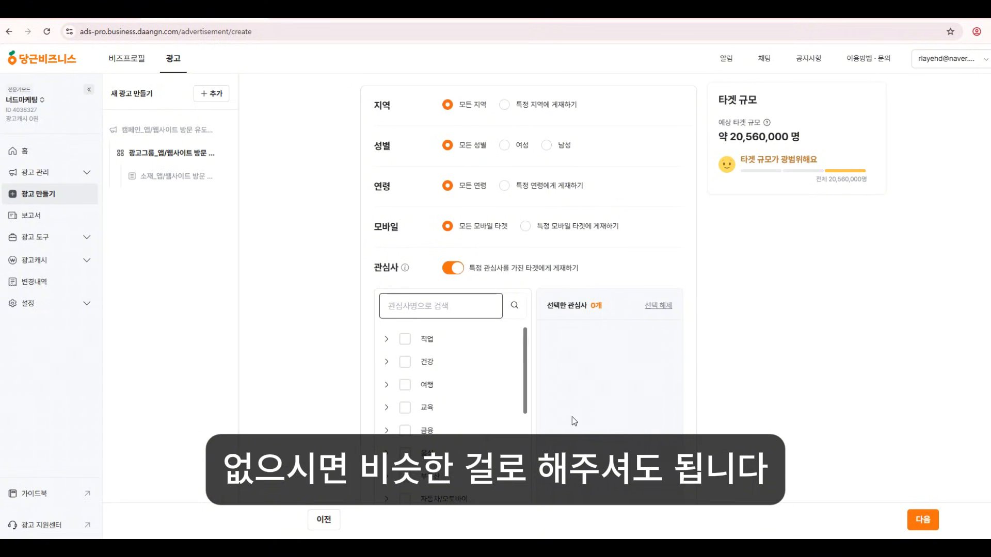
scroll(767, 336, down, 7)
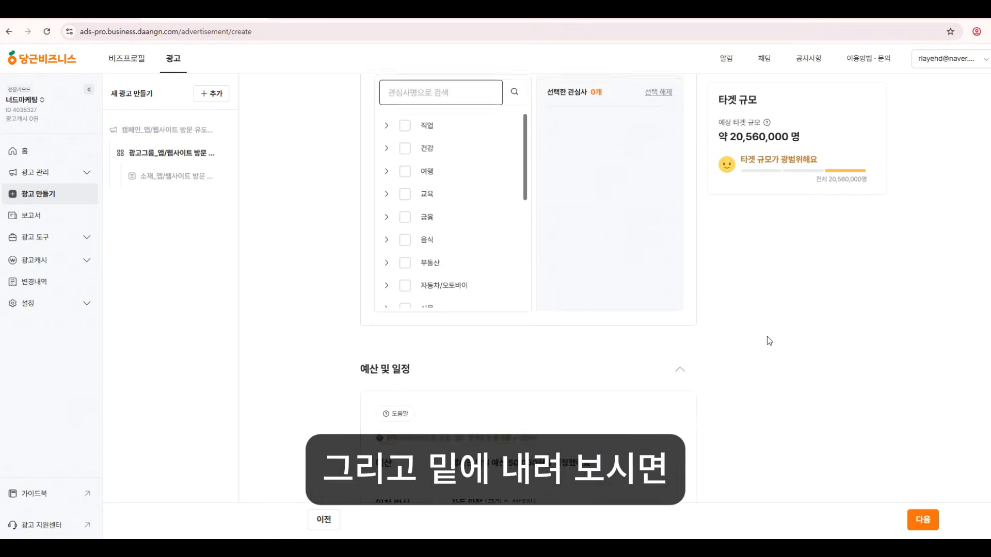
scroll(767, 341, down, 2)
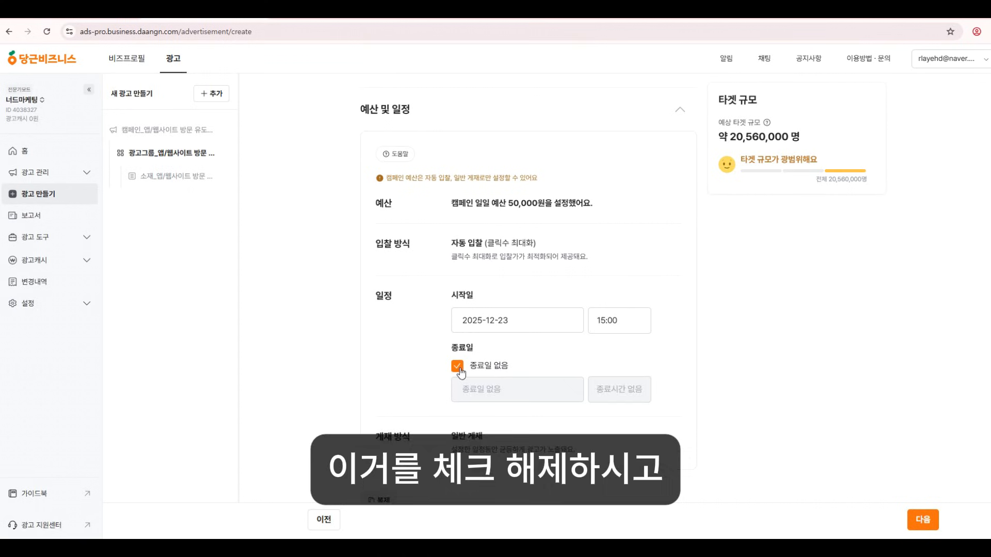
Set the ad schedule to run with no end date and continue to creatives.
click(457, 366)
click(532, 391)
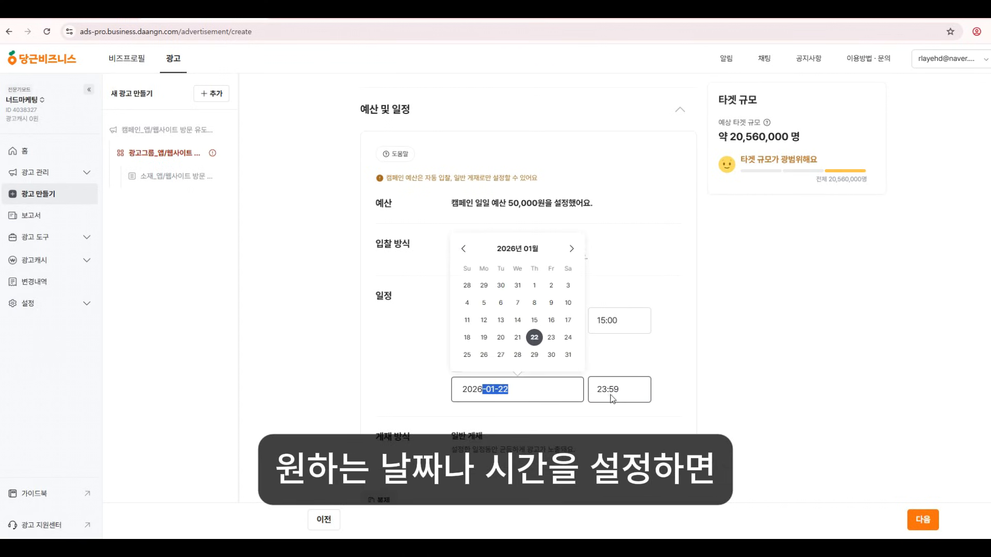
click(655, 388)
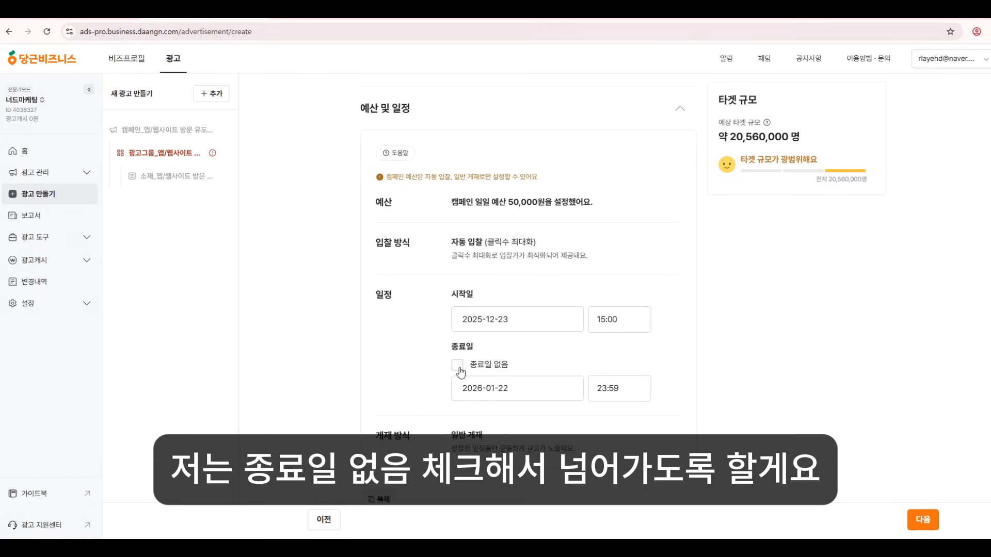
click(457, 365)
click(922, 521)
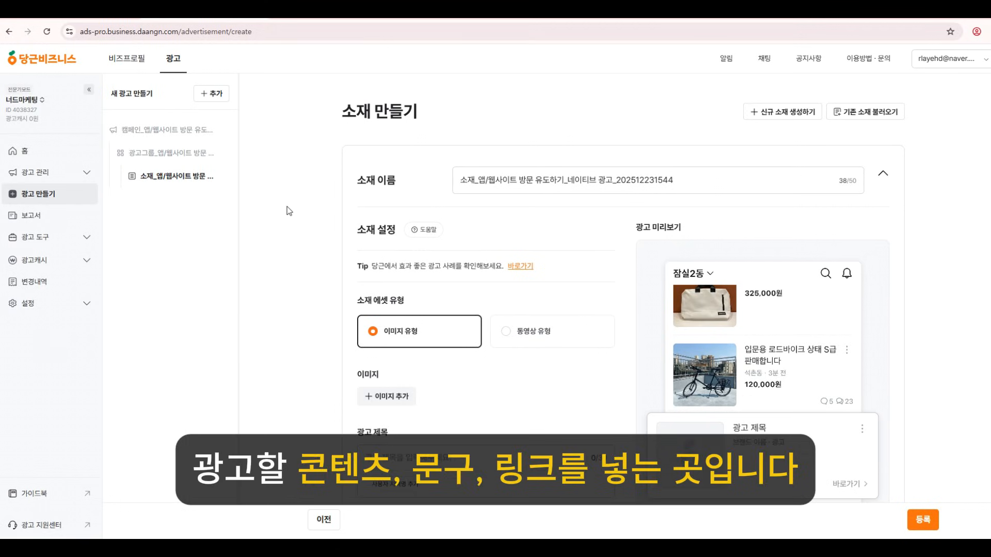
Upload the 600×600 image and enter the ad title 당근 광고.
scroll(289, 211, down, 2)
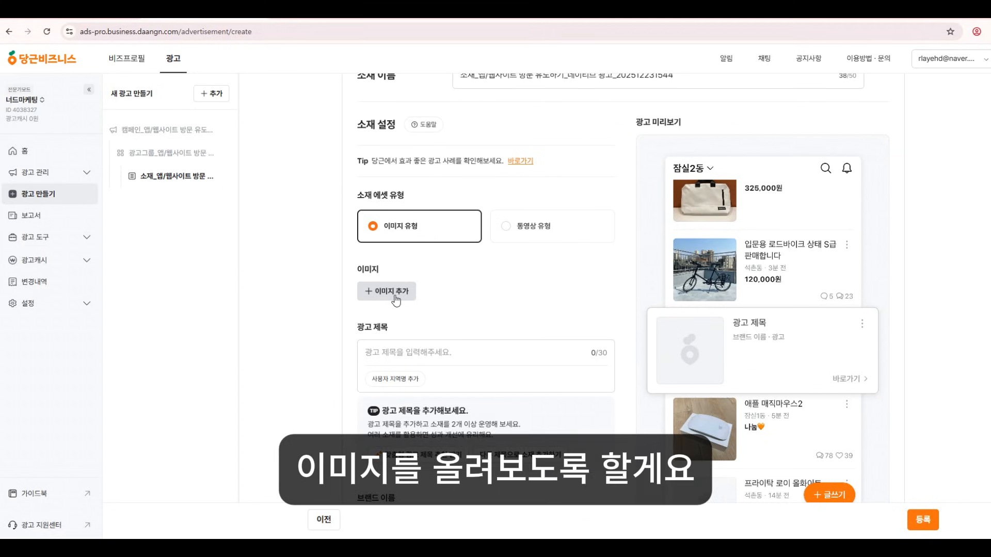
click(391, 292)
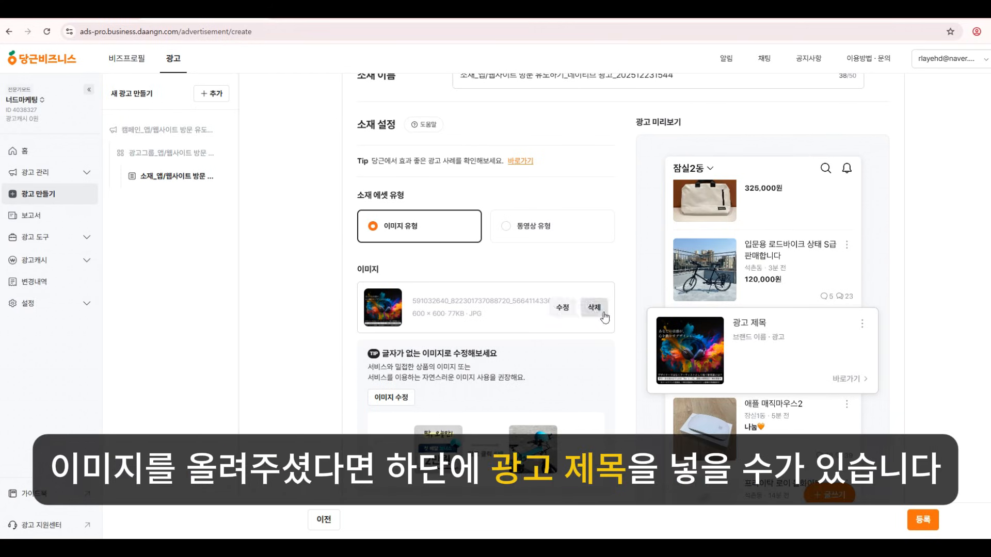
scroll(587, 406, down, 5)
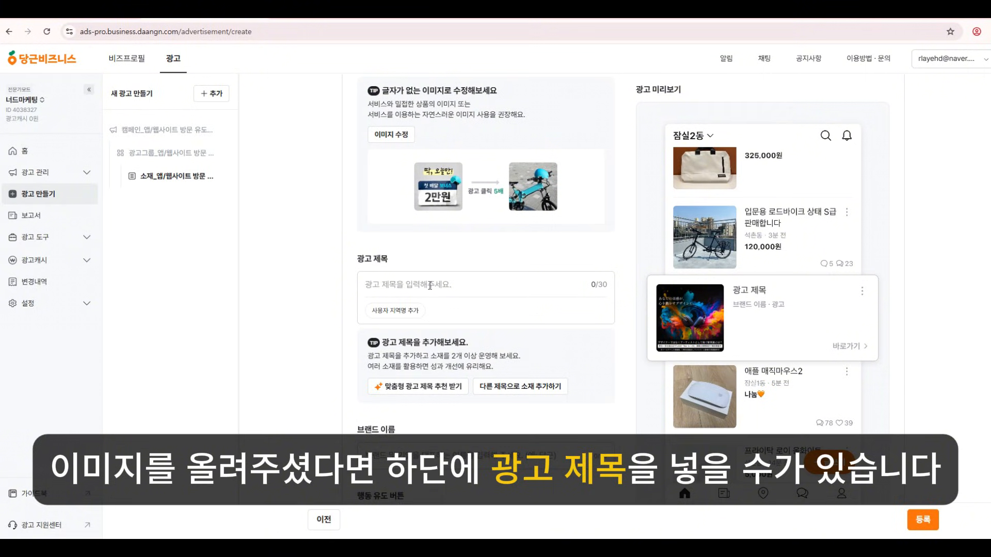
click(429, 285)
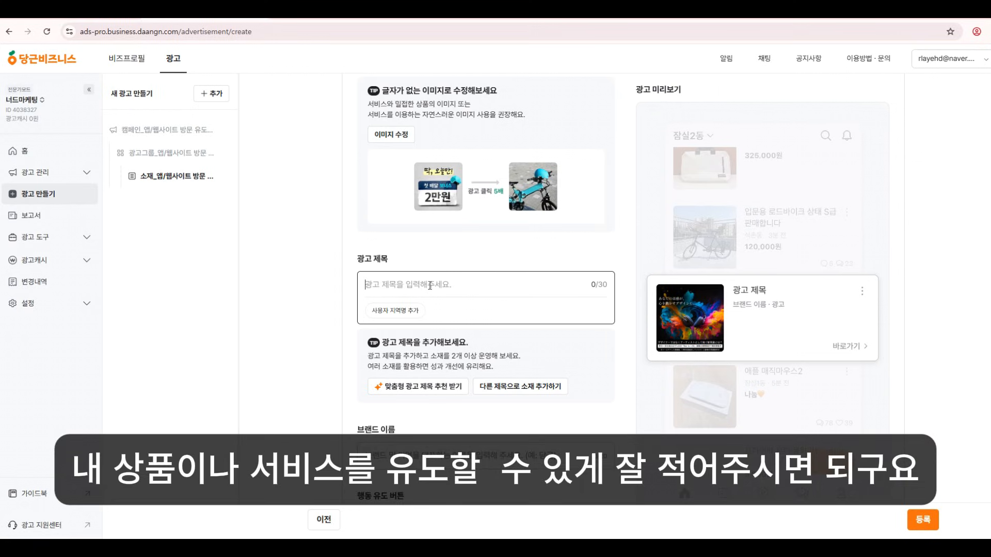
text(당근 광고)
Enter brand name 너드마케팅 and set the call-to-action button to 신청하기.
scroll(430, 285, down, 3)
click(429, 302)
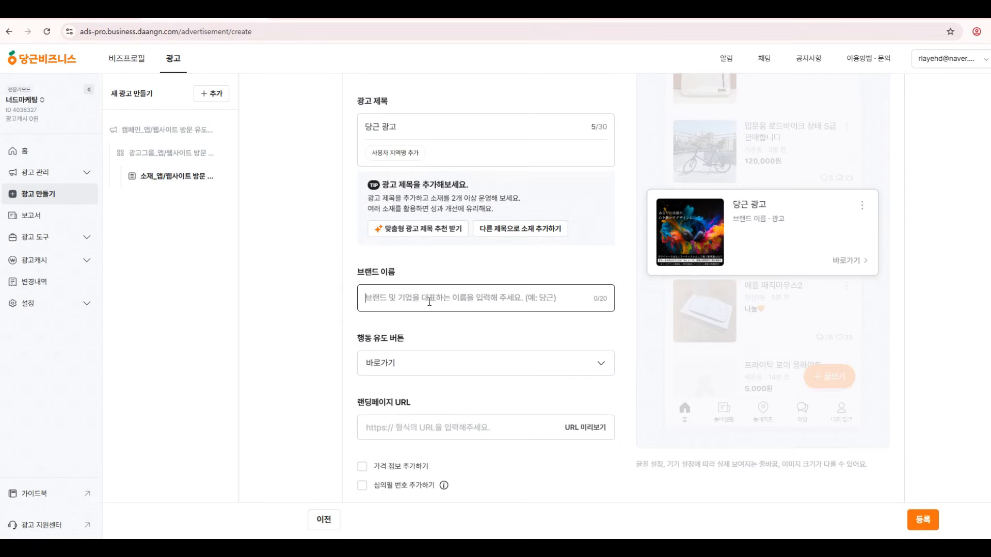
text(ㄴ)
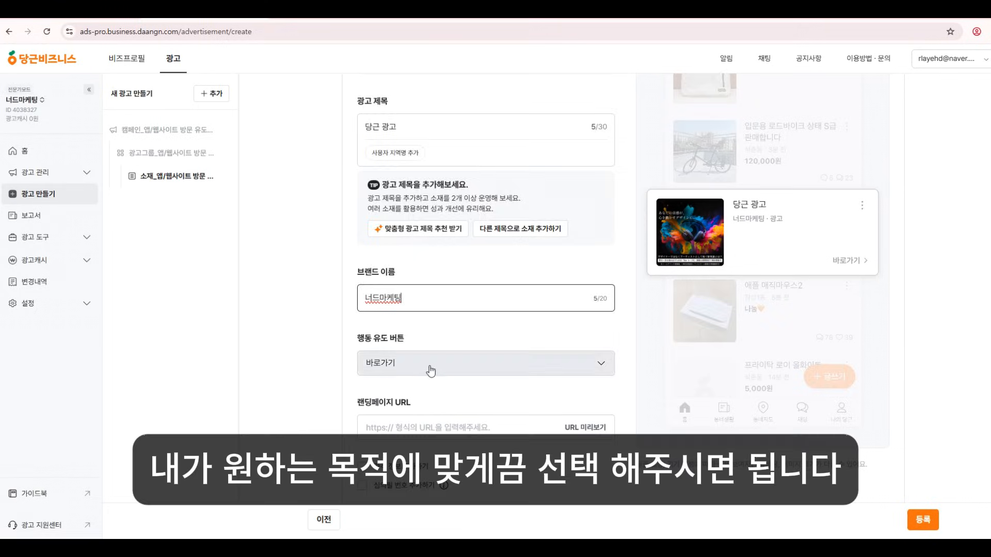
click(432, 366)
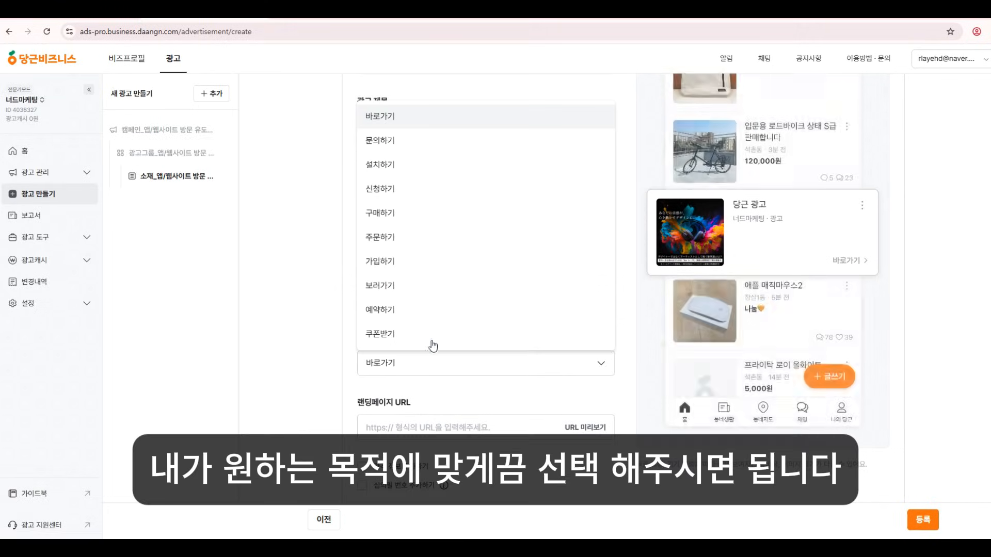
click(396, 193)
scroll(479, 361, down, 2)
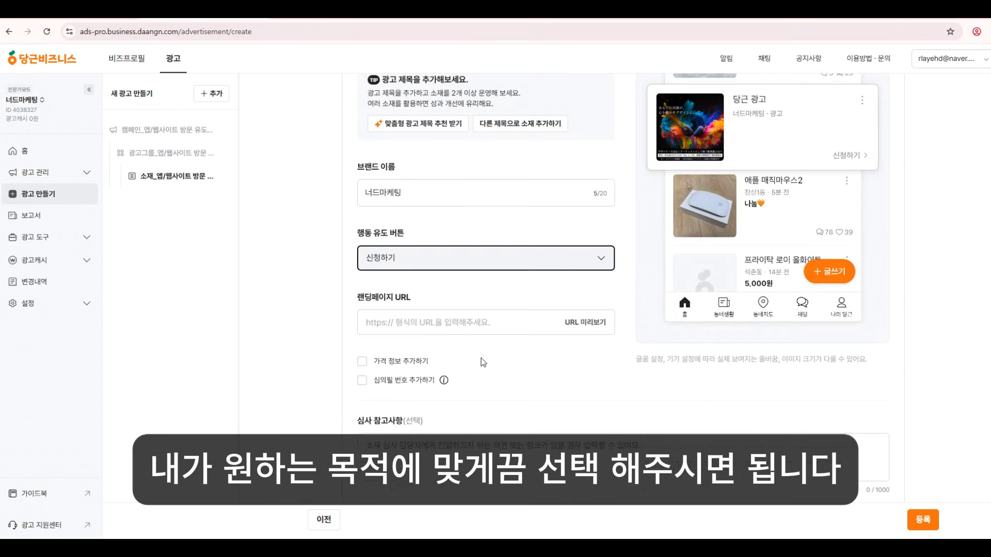
click(459, 322)
text(www.fe)
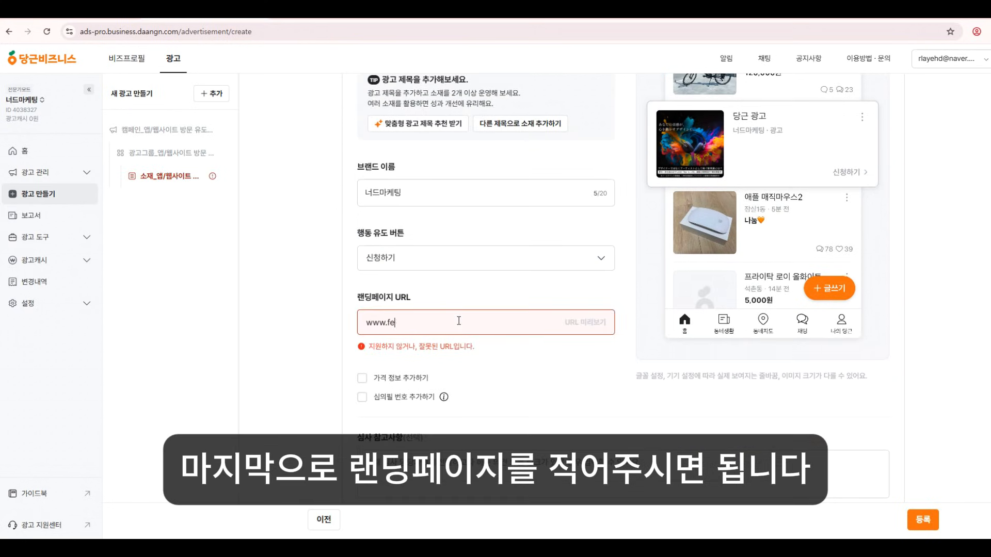
text(mefm.com)
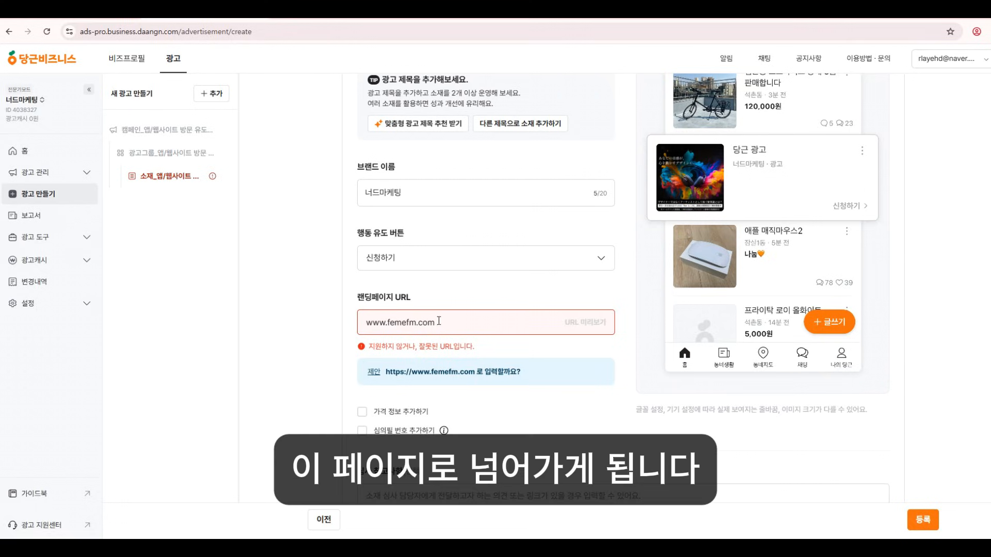
drag(438, 323, 360, 323)
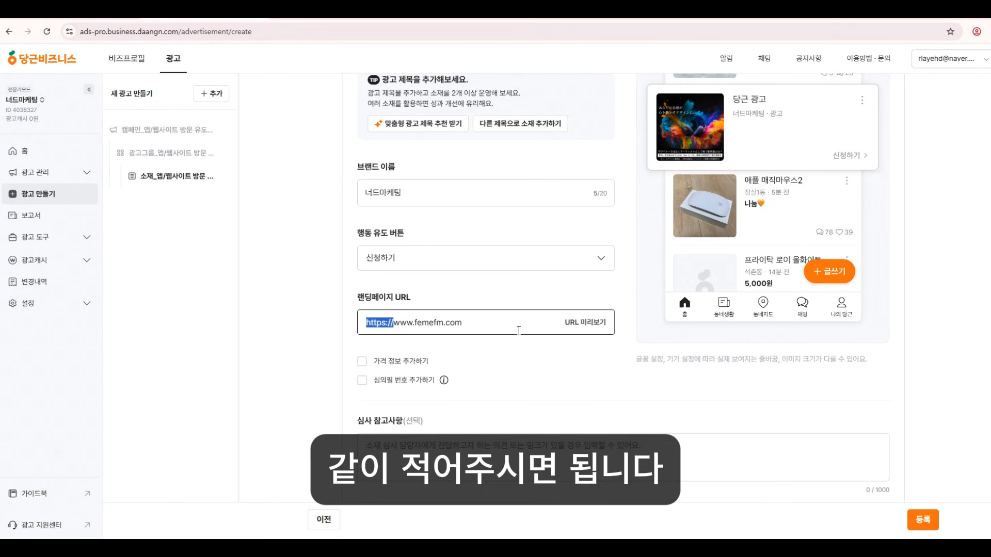
scroll(530, 400, down, 3)
scroll(533, 400, up, 3)
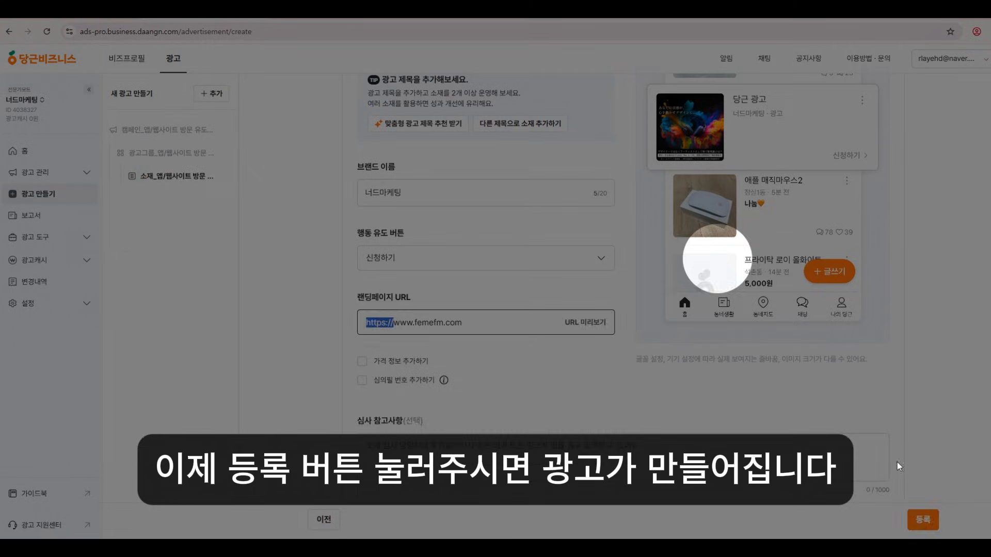
key(BackSpace)
click(924, 519)
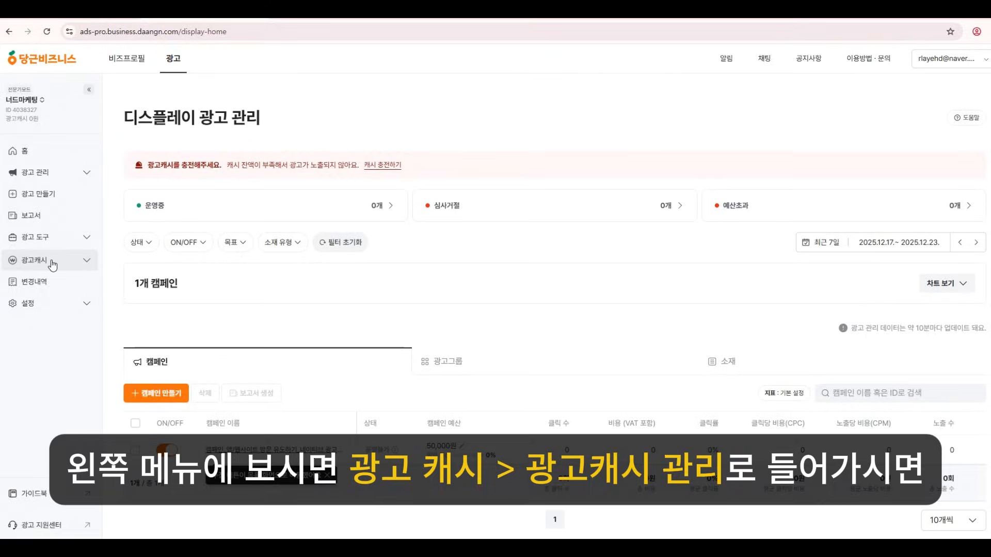
Open ad cash management showing a 0원 balance and dismiss the top-up form without charging.
click(80, 260)
click(63, 283)
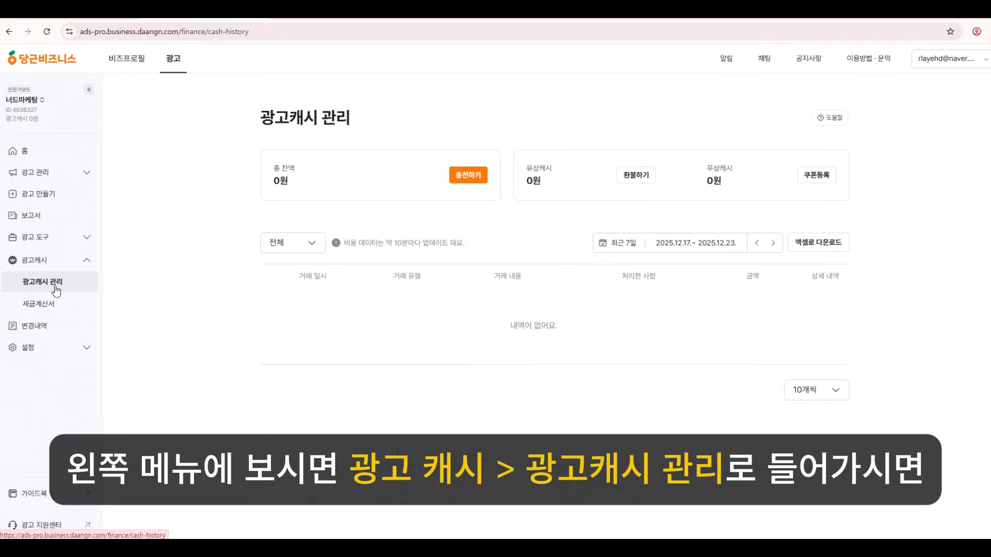
key(ctrl+plus)
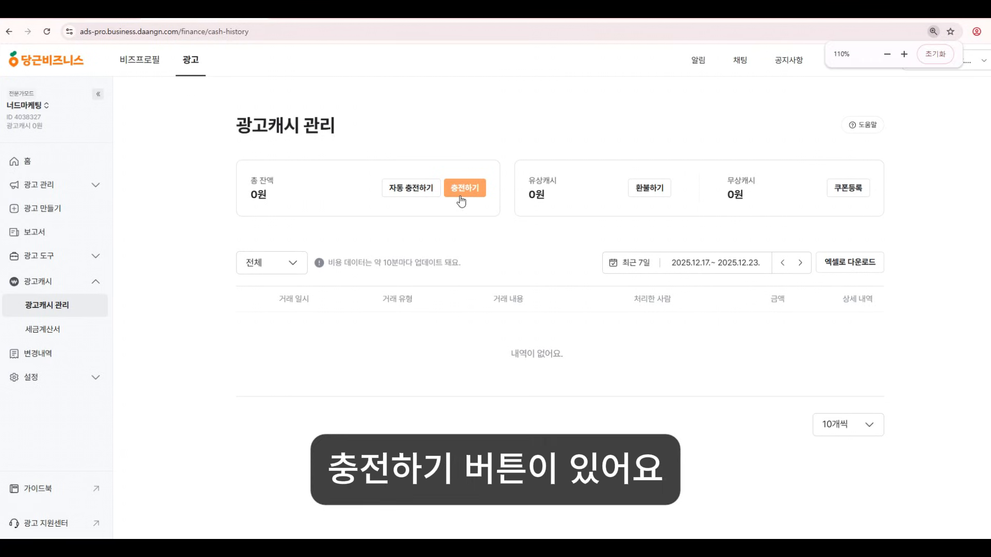
click(462, 194)
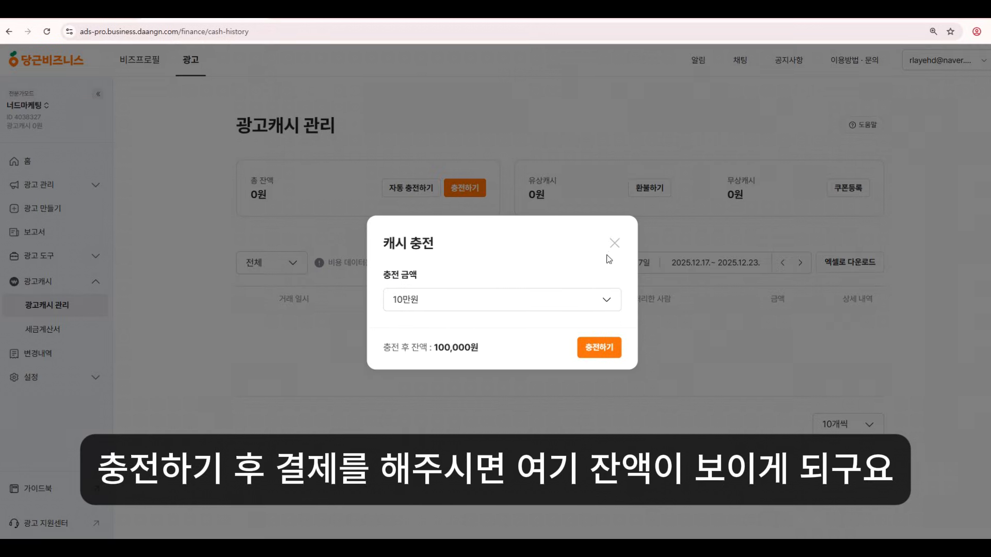
click(614, 243)
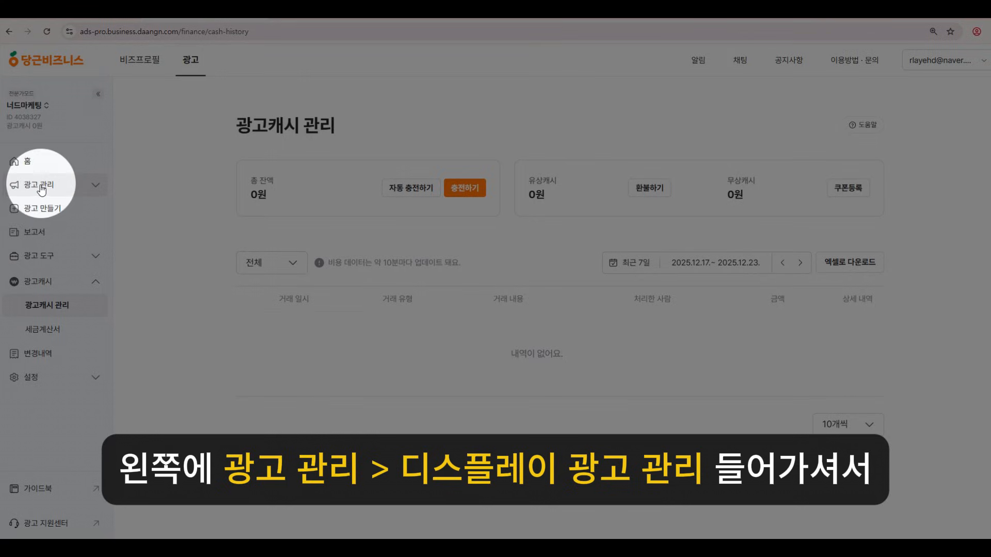
click(45, 186)
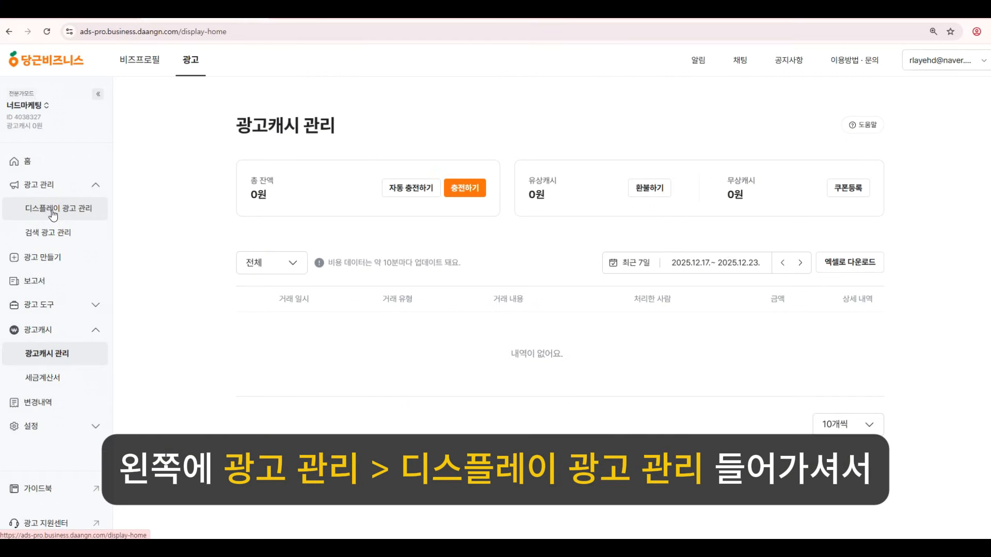
Open display ad management and switch the campaign off and back on.
click(53, 211)
scroll(469, 398, down, 1)
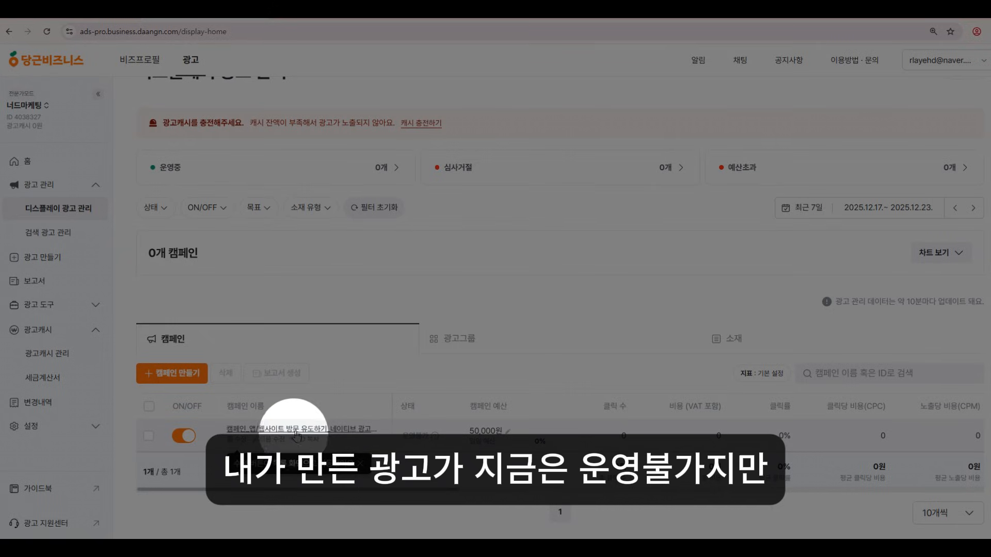
mouse_move(434, 437)
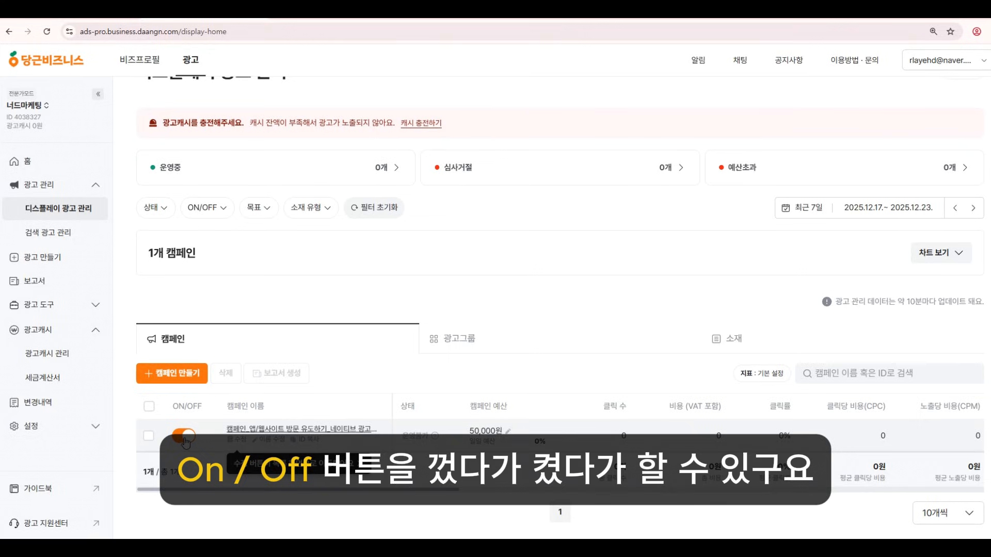
click(184, 437)
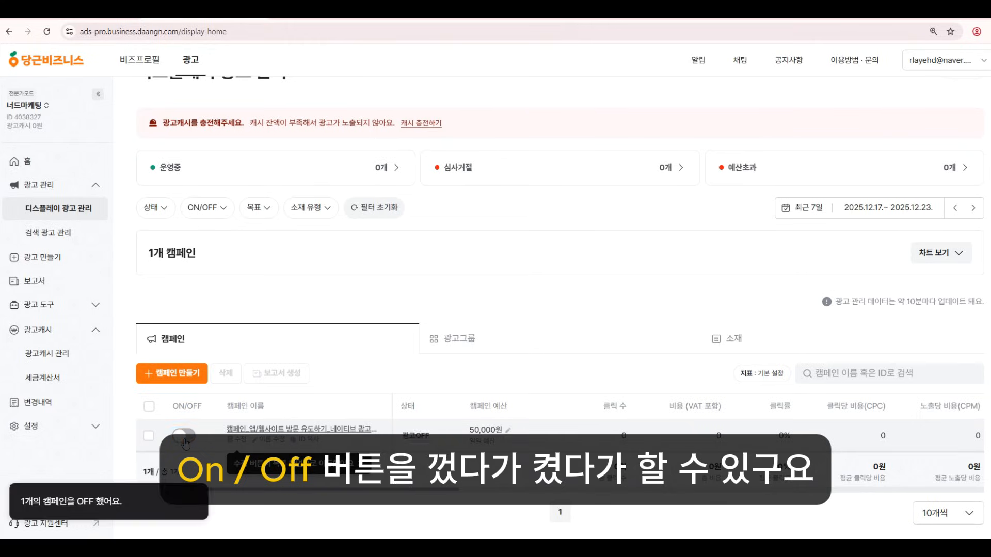
click(185, 437)
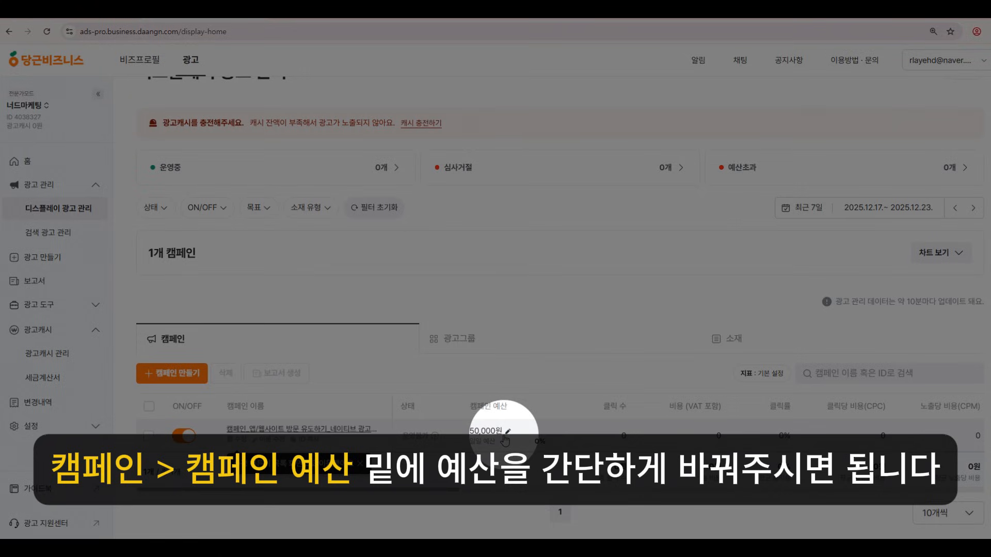
View the 50,000원 budget editor, then open and leave the campaign edit page.
click(496, 432)
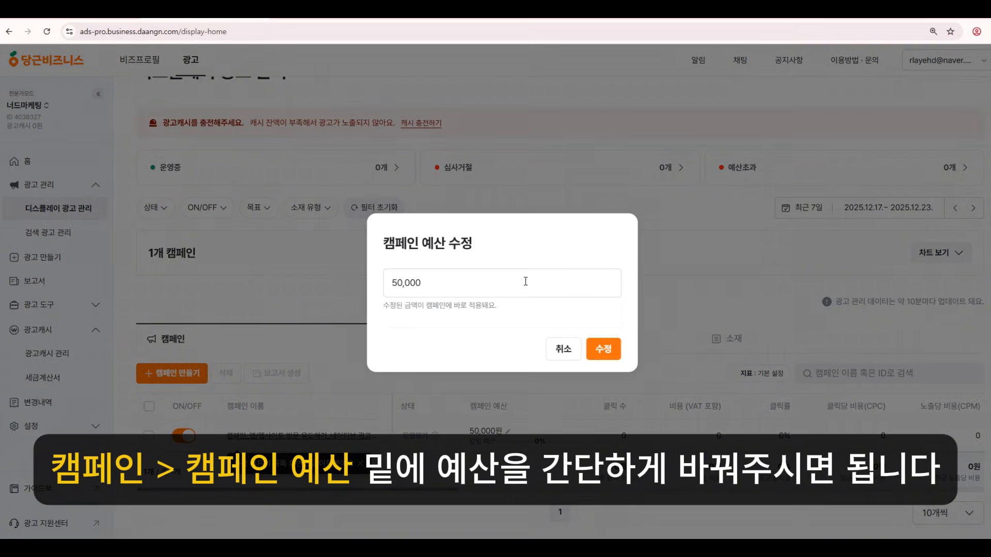
click(523, 281)
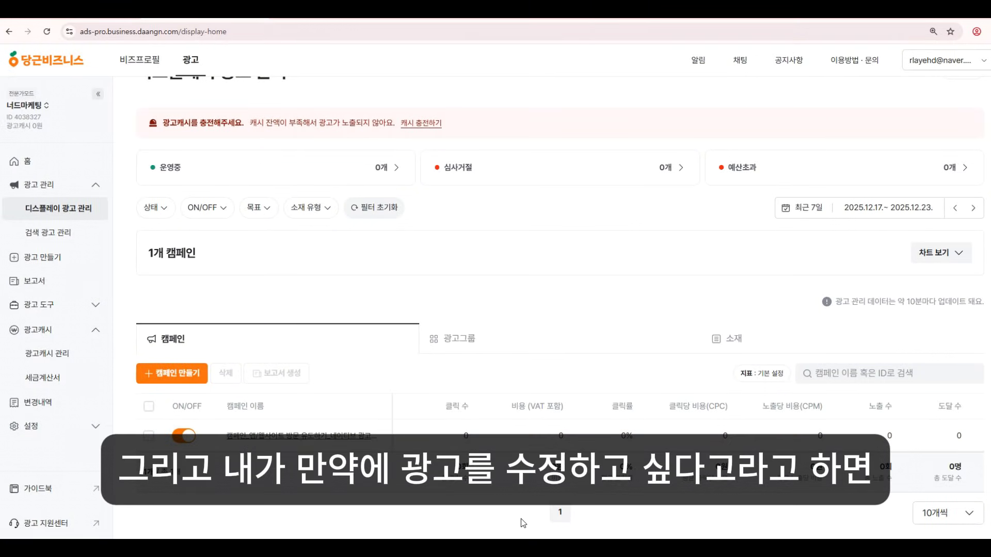
mouse_move(240, 446)
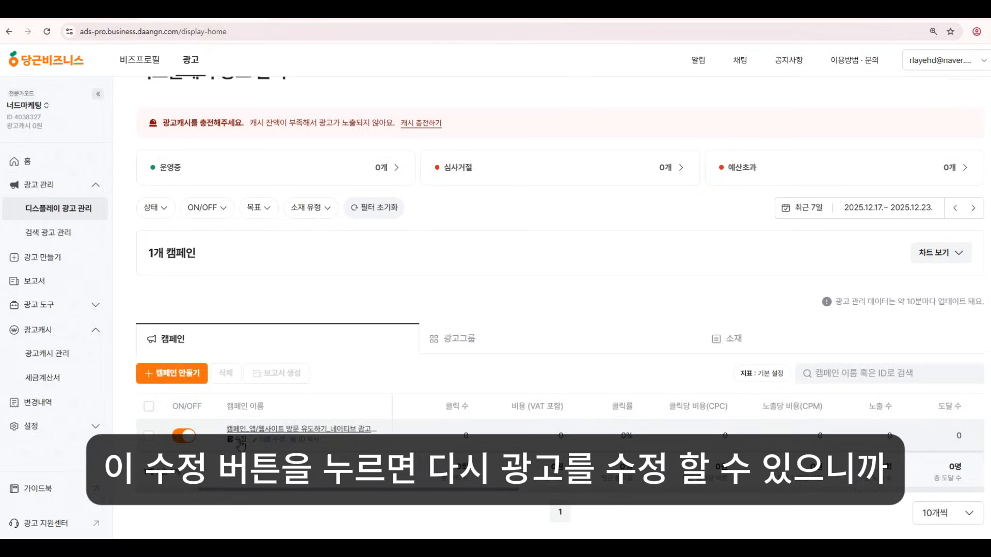
click(241, 441)
scroll(593, 413, down, 8)
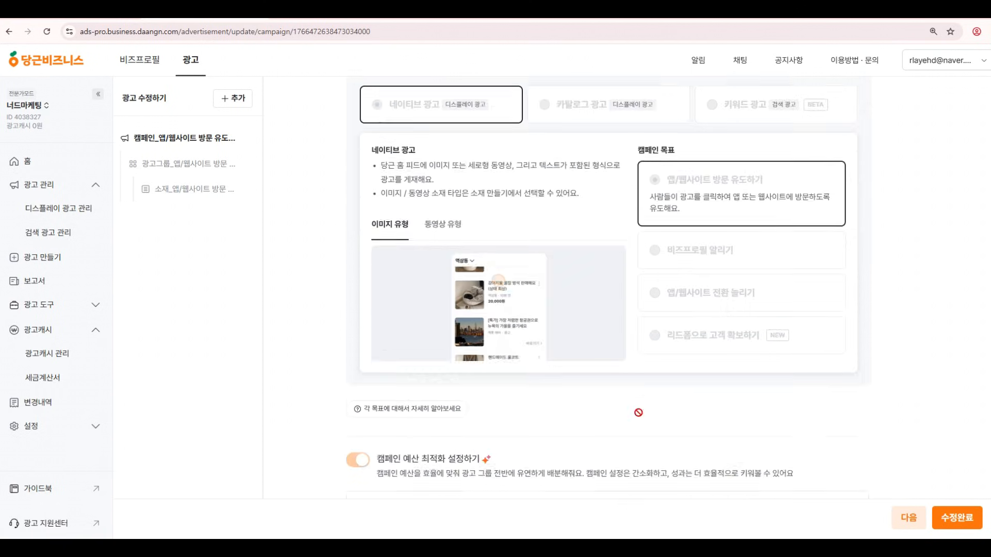
click(9, 32)
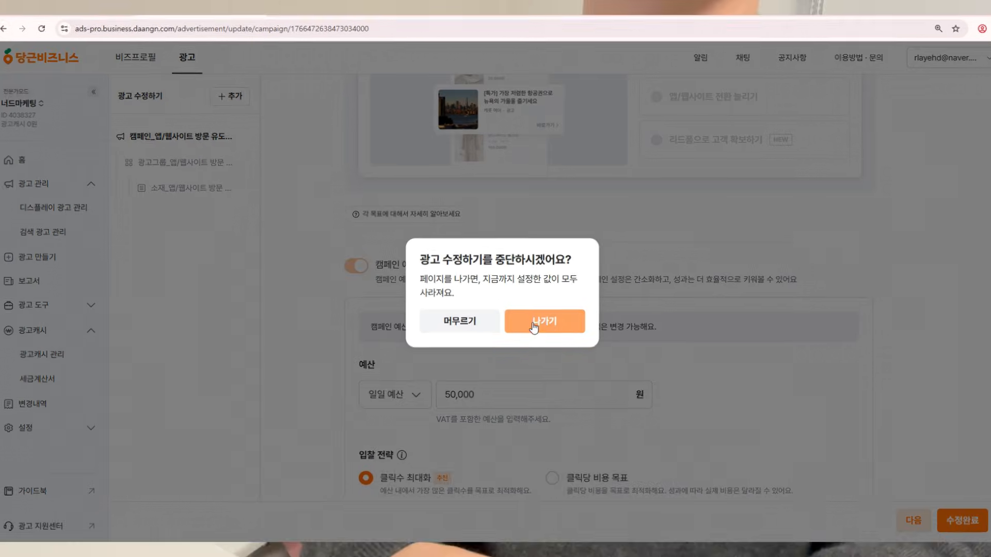